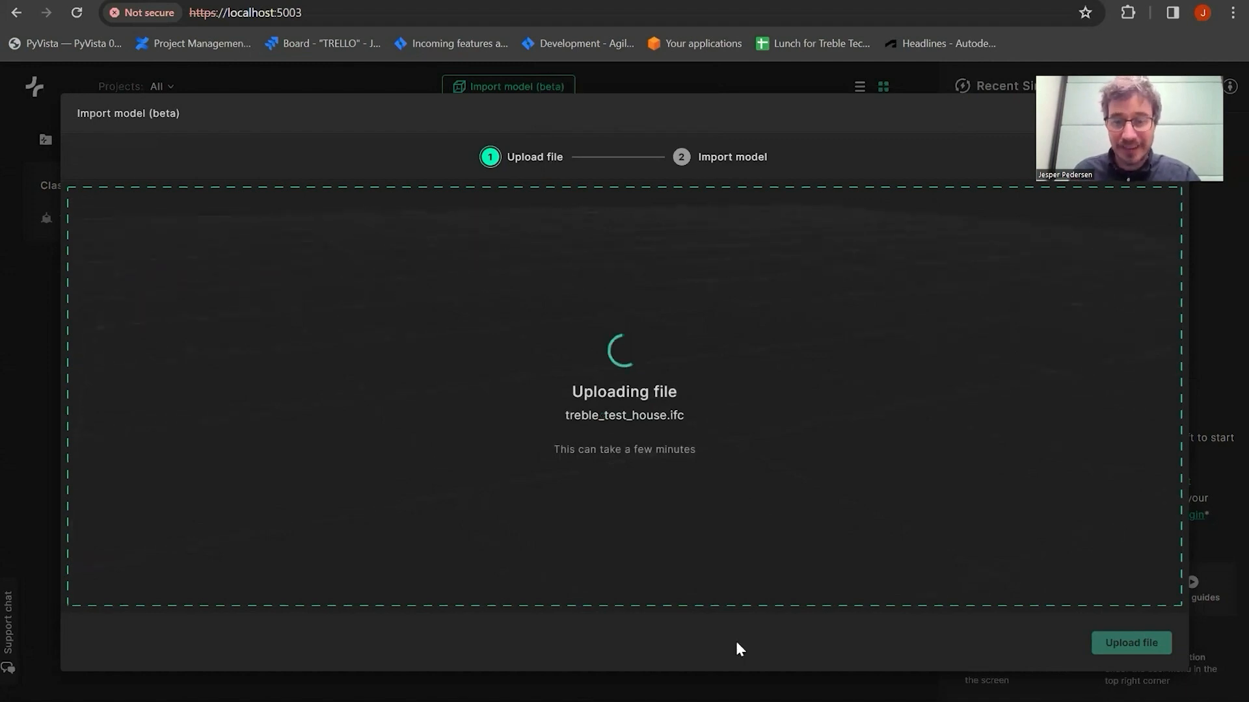
- Switch to BIMvision, view the house model from another side, and highlight the Level 2 and Level 1 storeys in turn
{"action": "left_click", "coordinate": [695, 634]}
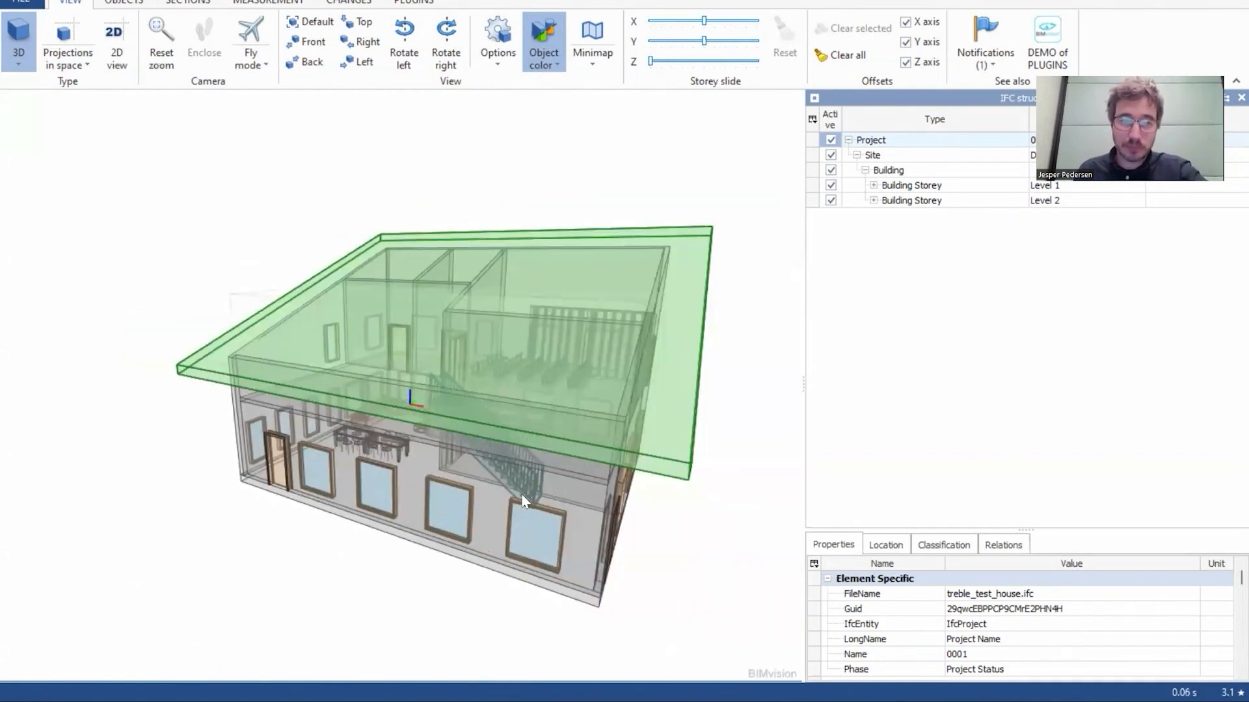
{"action": "left_click", "coordinate": [366, 595]}
{"action": "left_click_drag", "start_coordinate": [292, 599], "coordinate": [509, 538]}
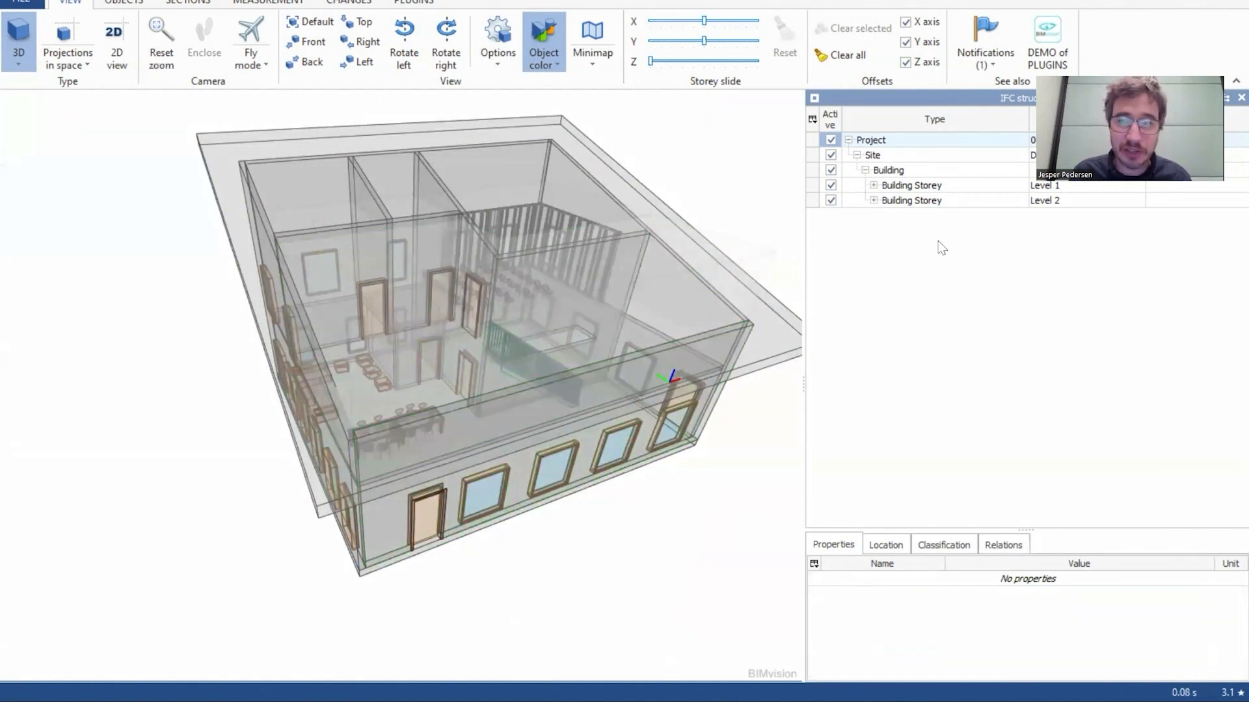
{"action": "left_click", "coordinate": [913, 203]}
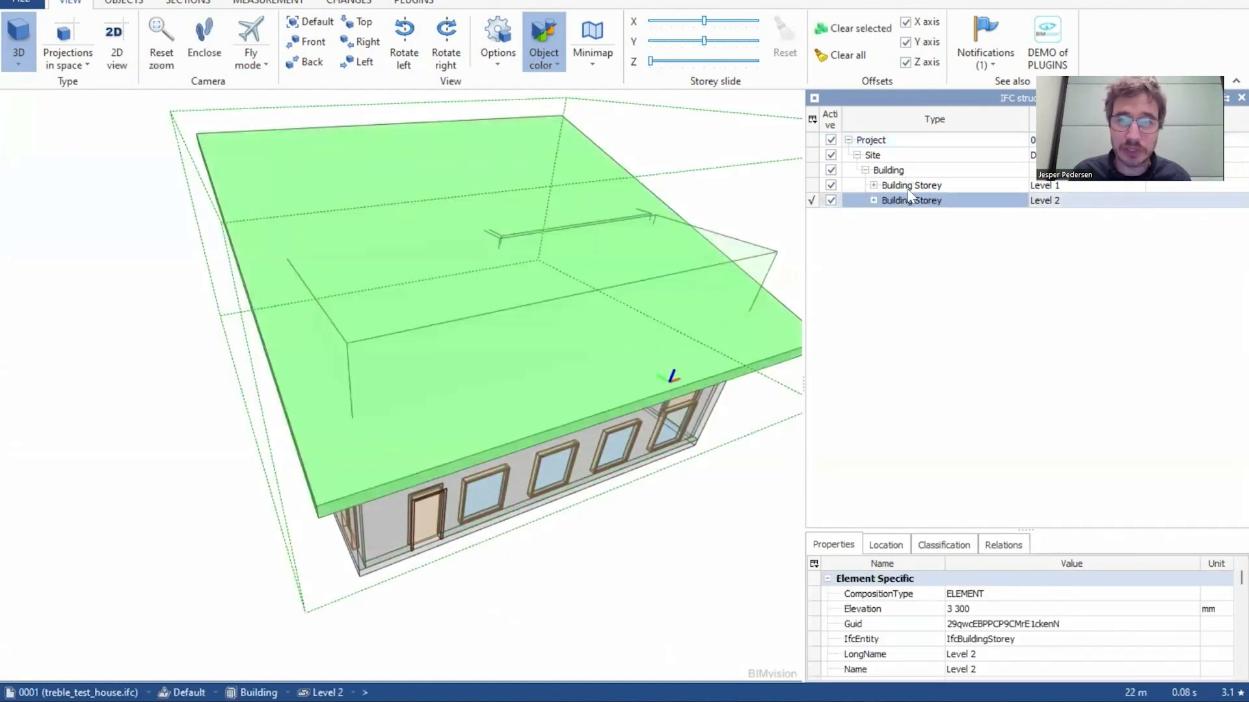
{"action": "left_click", "coordinate": [908, 186]}
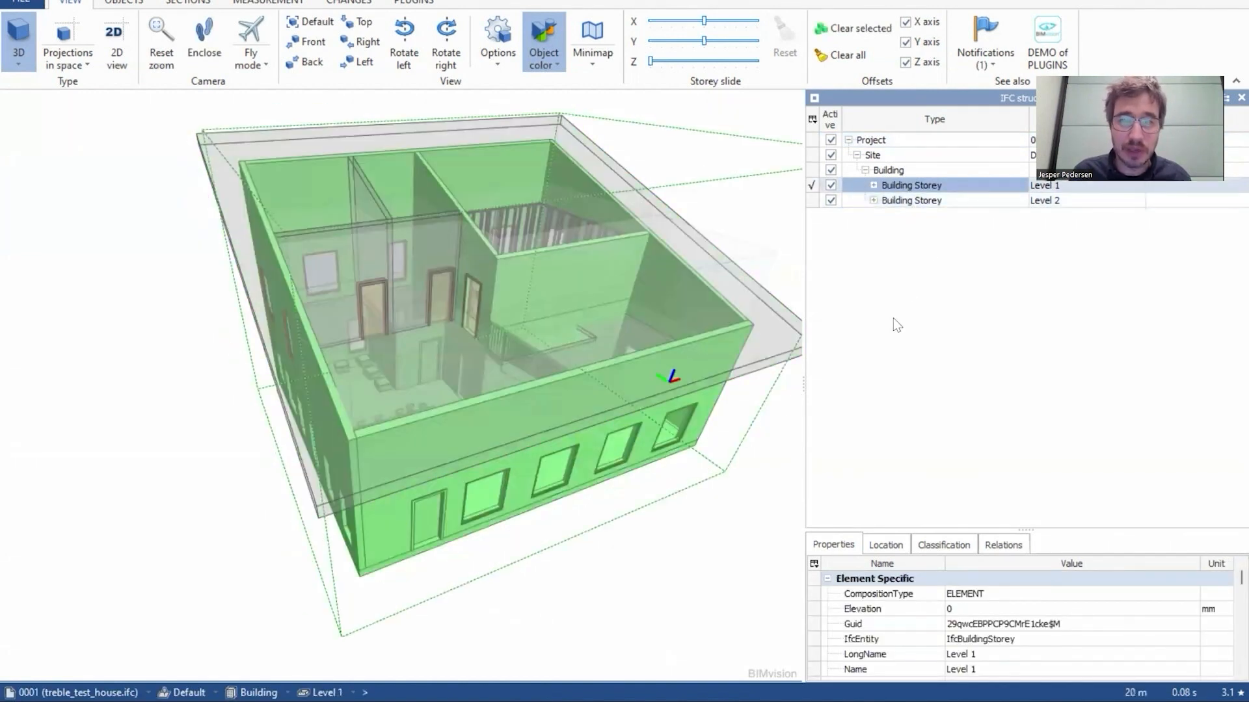
- Expand Level 1's spaces in the IFC structure and highlight Studio, Lower bathroom, and Kitchen and living one by one
{"action": "left_click", "coordinate": [874, 185]}
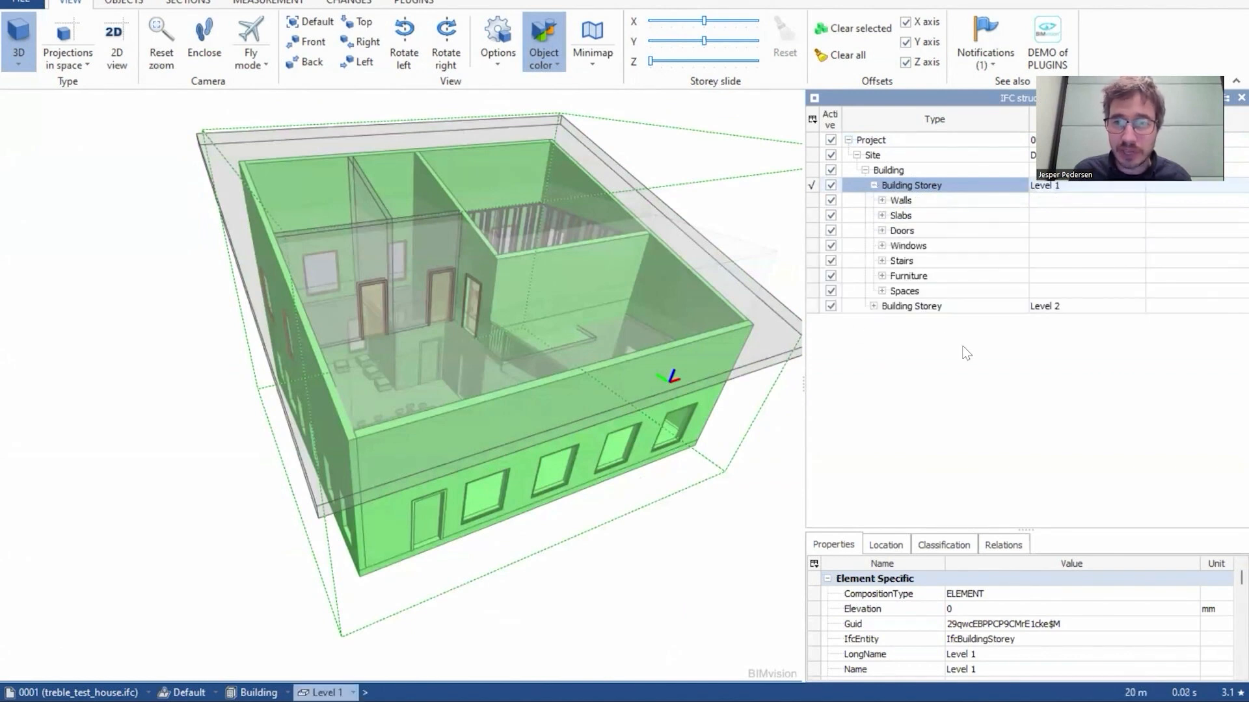
{"action": "left_click", "coordinate": [884, 291]}
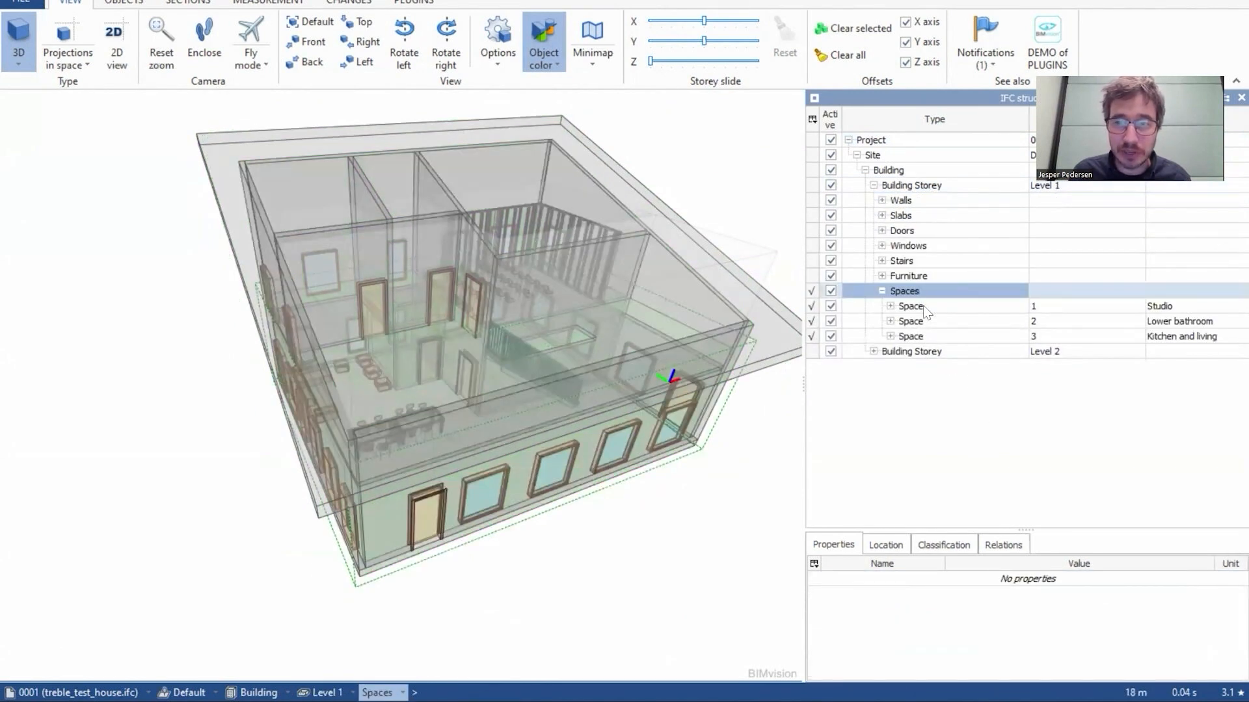
{"action": "left_click", "coordinate": [923, 306]}
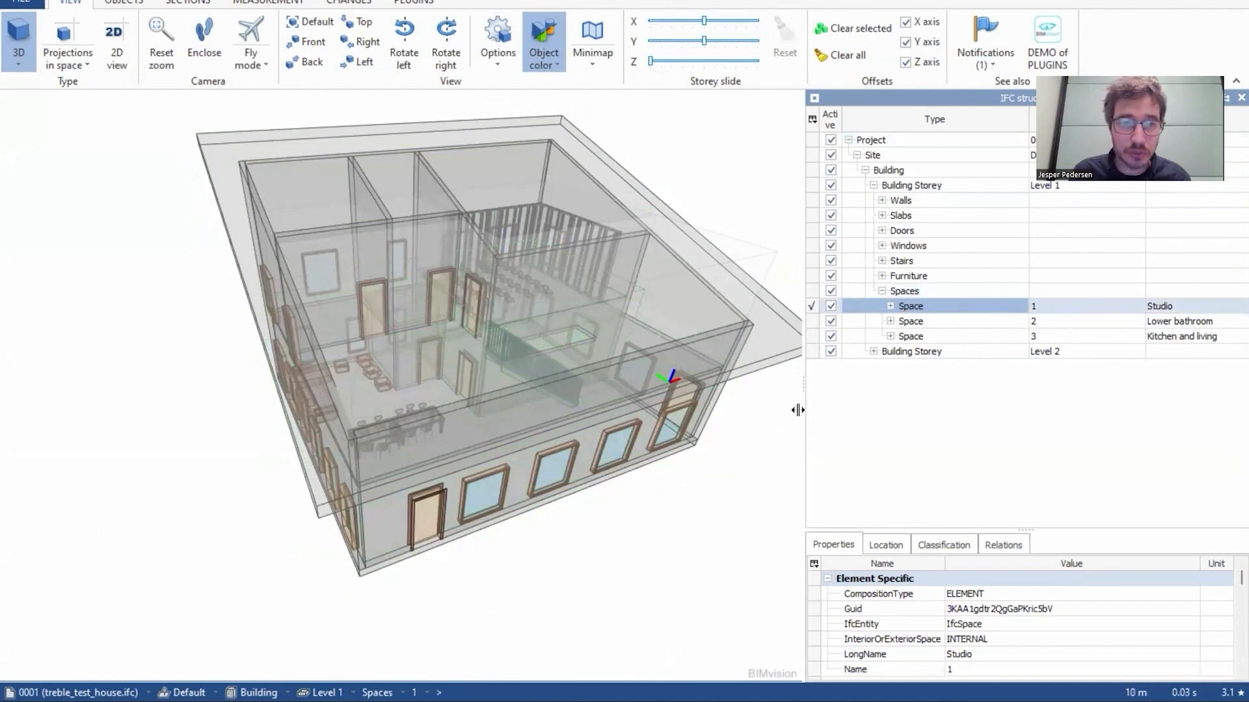
{"action": "scroll", "coordinate": [702, 495], "scroll_direction": "up", "scroll_amount": 5}
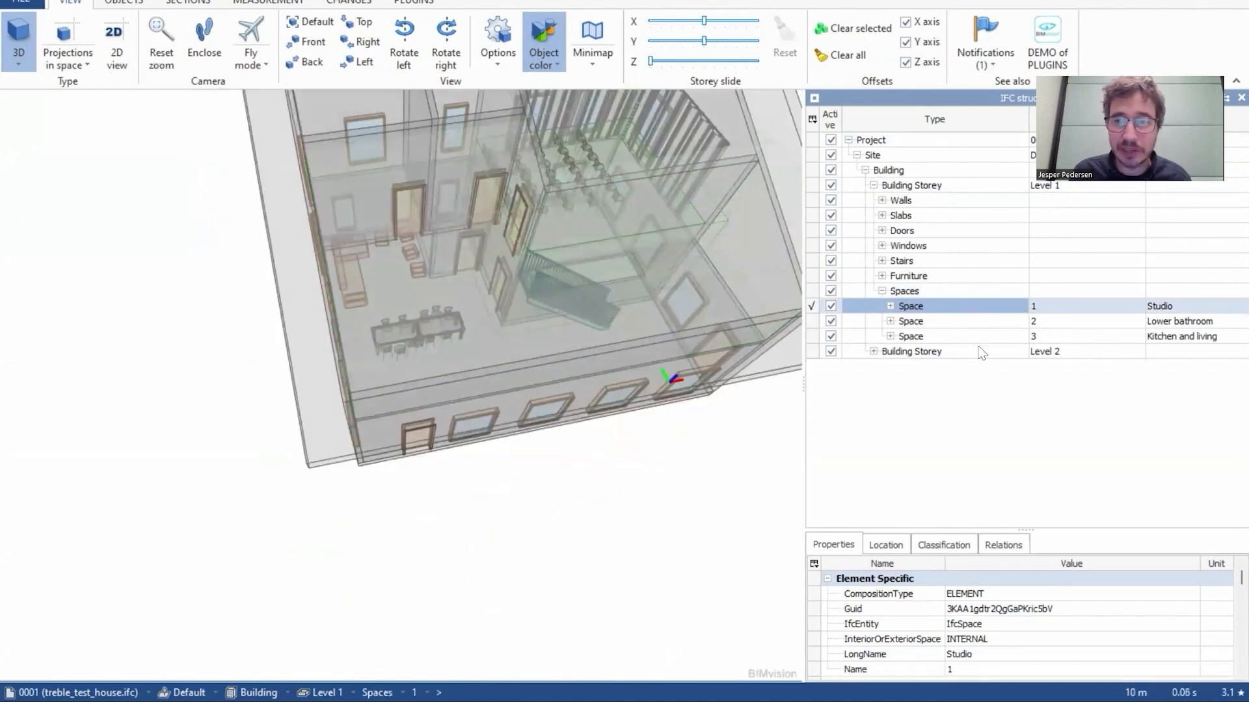
{"action": "left_click", "coordinate": [917, 322]}
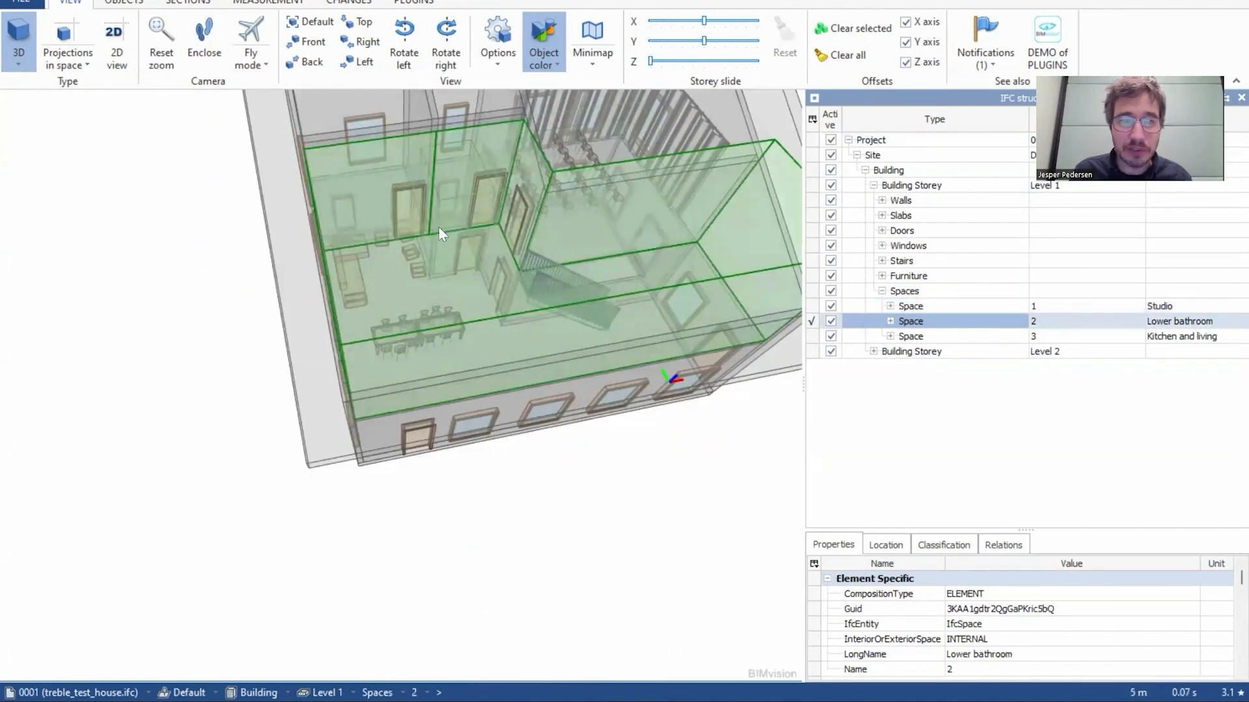
{"action": "left_click", "coordinate": [932, 337]}
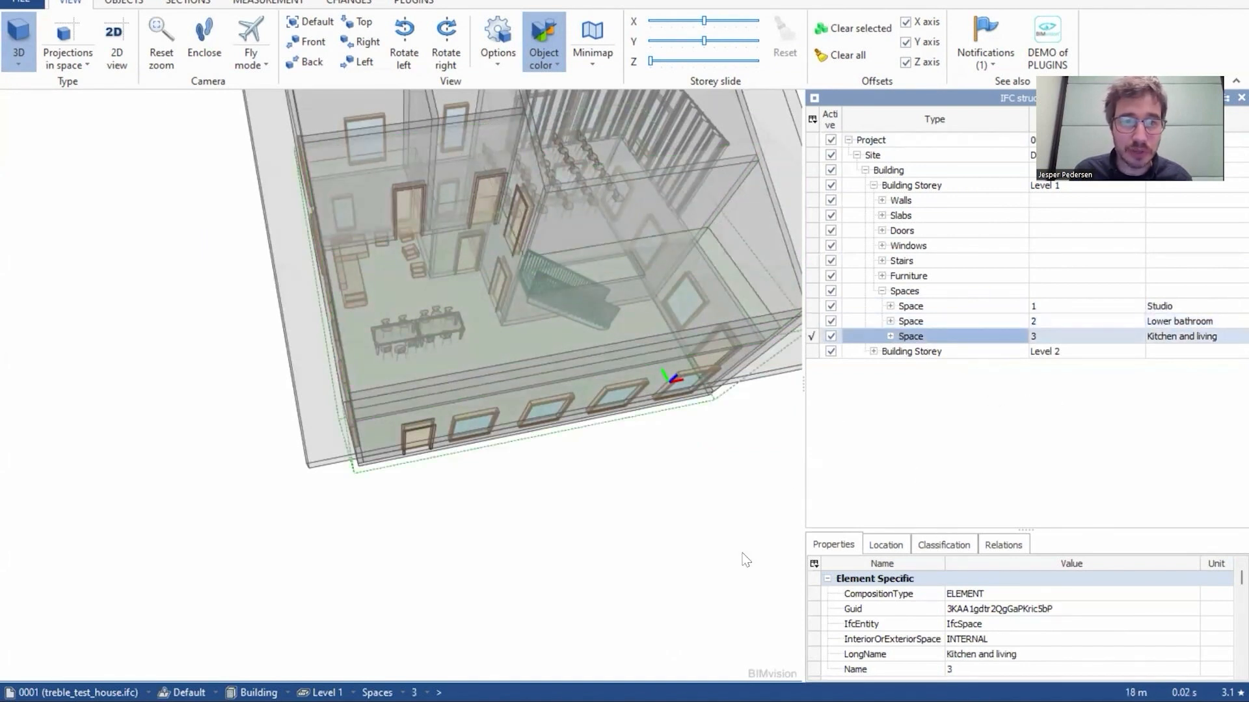
- Expand the Level 2 storey and its Spaces group to list all of its rooms down to the Attic
{"action": "double_click", "coordinate": [885, 352]}
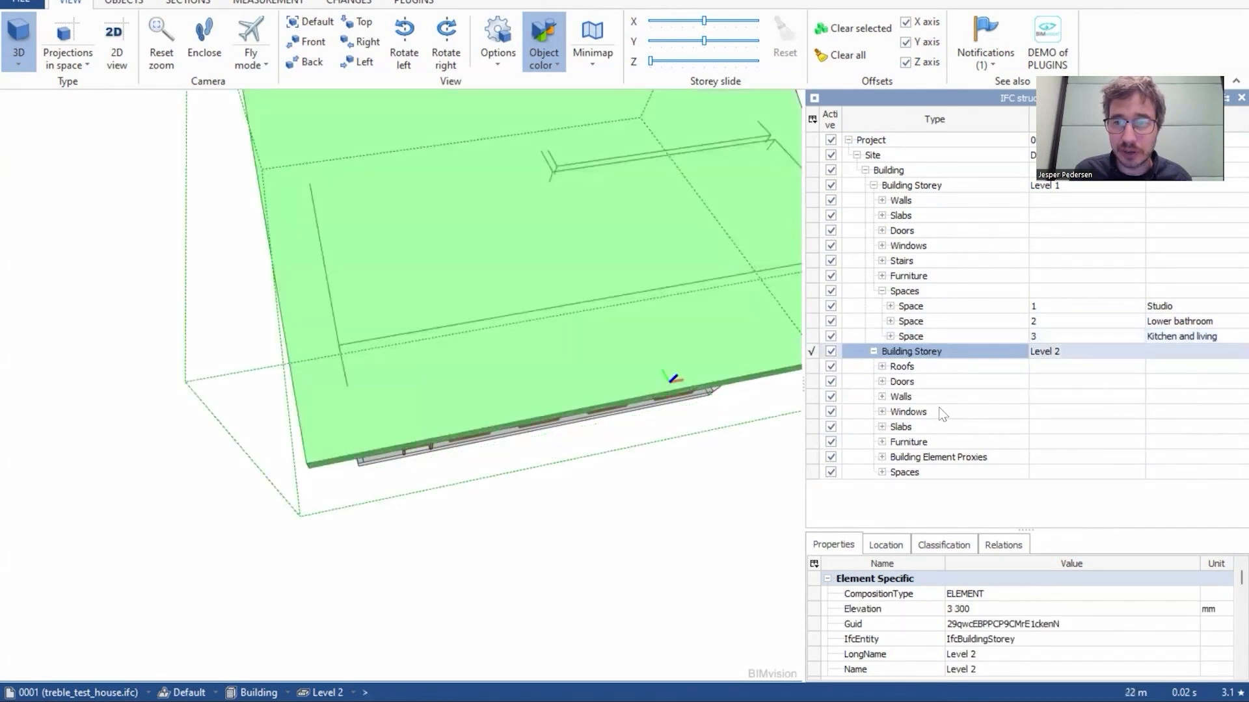
{"action": "left_click", "coordinate": [904, 472]}
{"action": "left_click", "coordinate": [881, 472]}
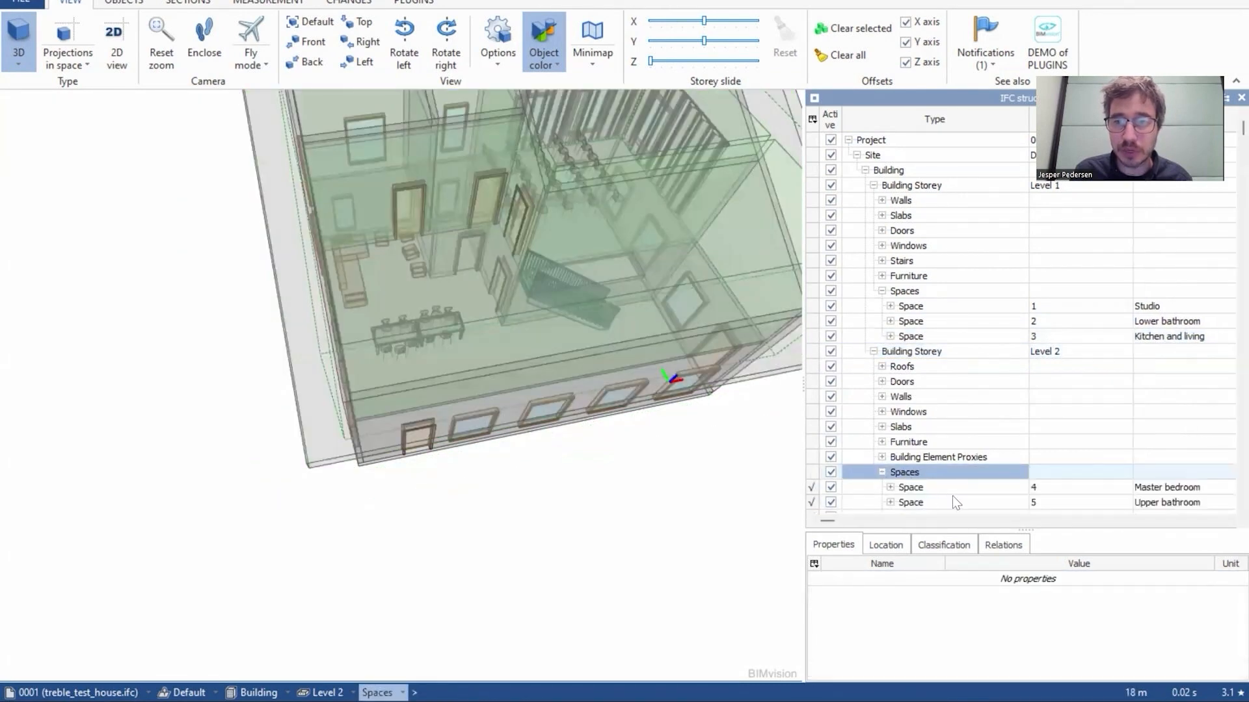
{"action": "key", "text": "Down"}
{"action": "key", "text": "Down"}
{"action": "key", "text": "Down"}
{"action": "key", "text": "Down"}
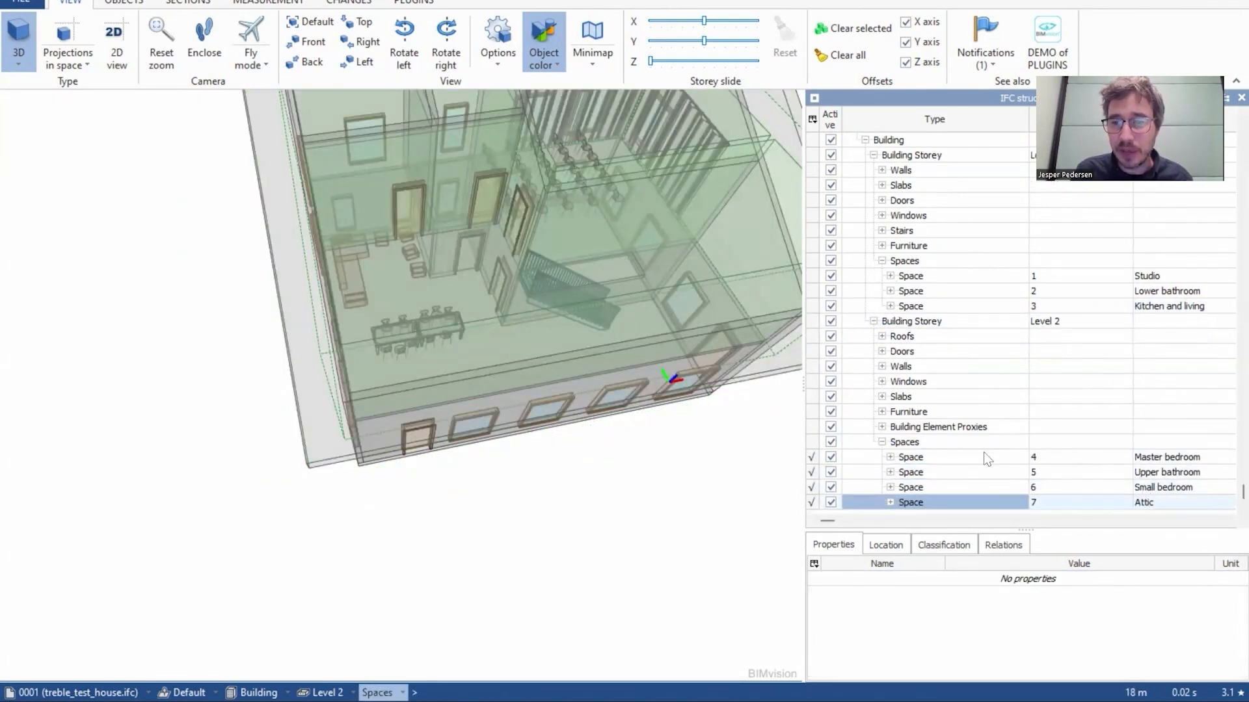
- Highlight the Master bedroom space on Level 2 and examine its extent and furnishings from several sides and distances
{"action": "left_click", "coordinate": [917, 457]}
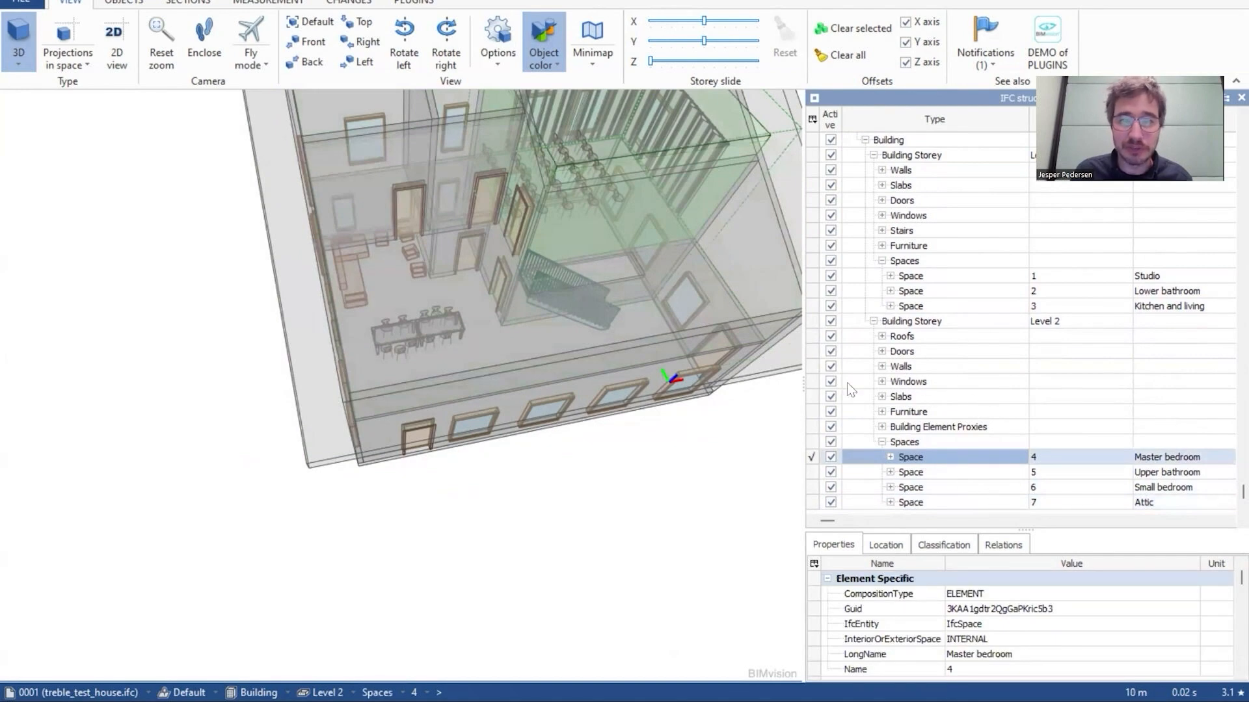
{"action": "left_click_drag", "start_coordinate": [636, 478], "coordinate": [780, 488]}
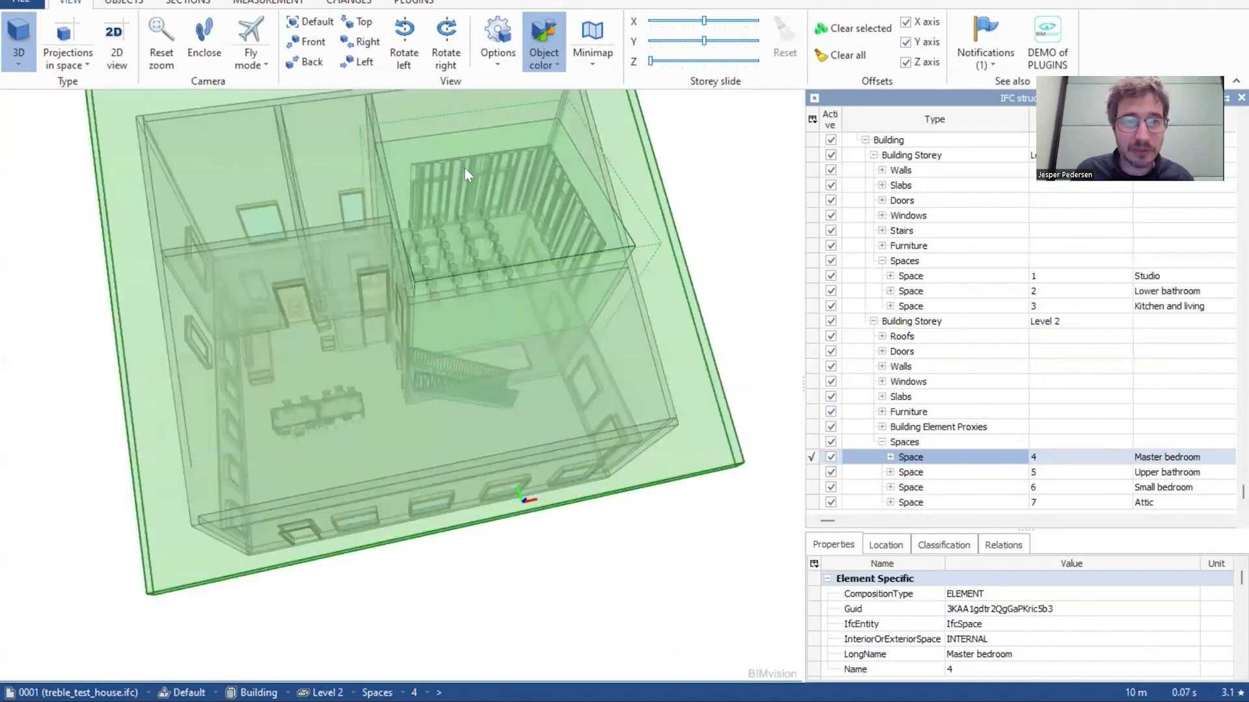
{"action": "left_click_drag", "start_coordinate": [464, 168], "coordinate": [504, 283]}
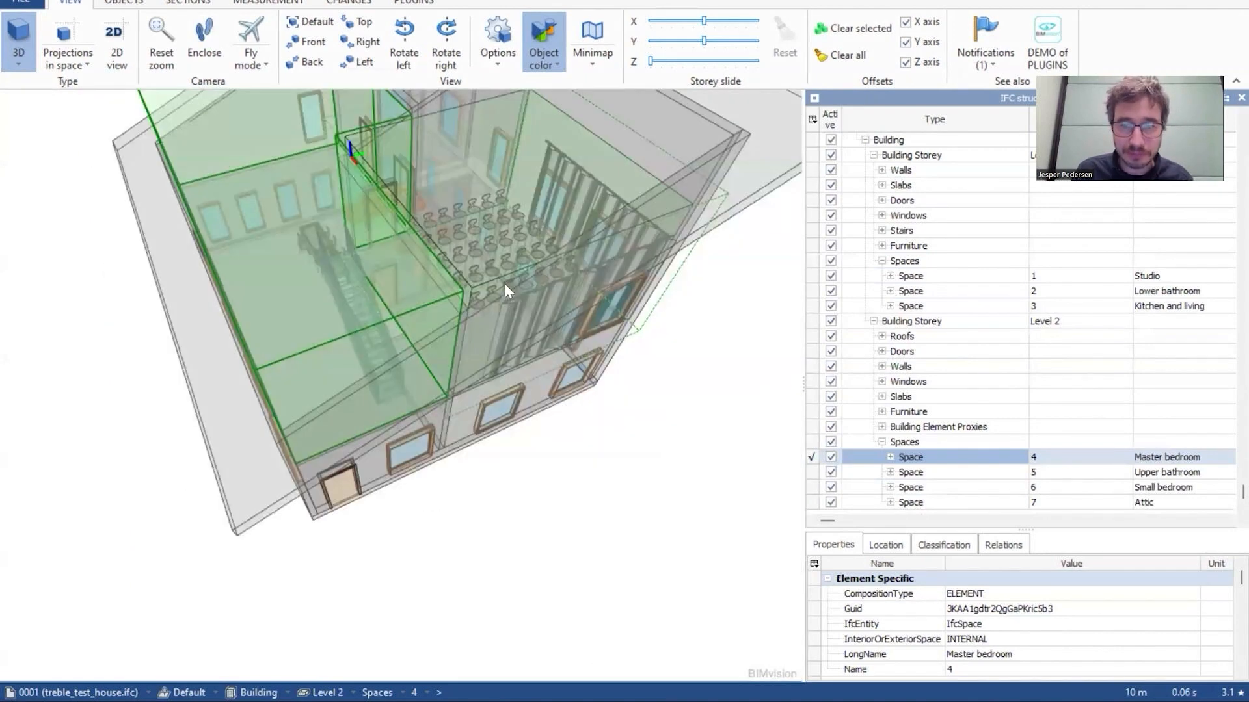
{"action": "left_click_drag", "start_coordinate": [429, 323], "coordinate": [499, 262]}
{"action": "scroll", "coordinate": [586, 419], "scroll_direction": "up", "scroll_amount": 3}
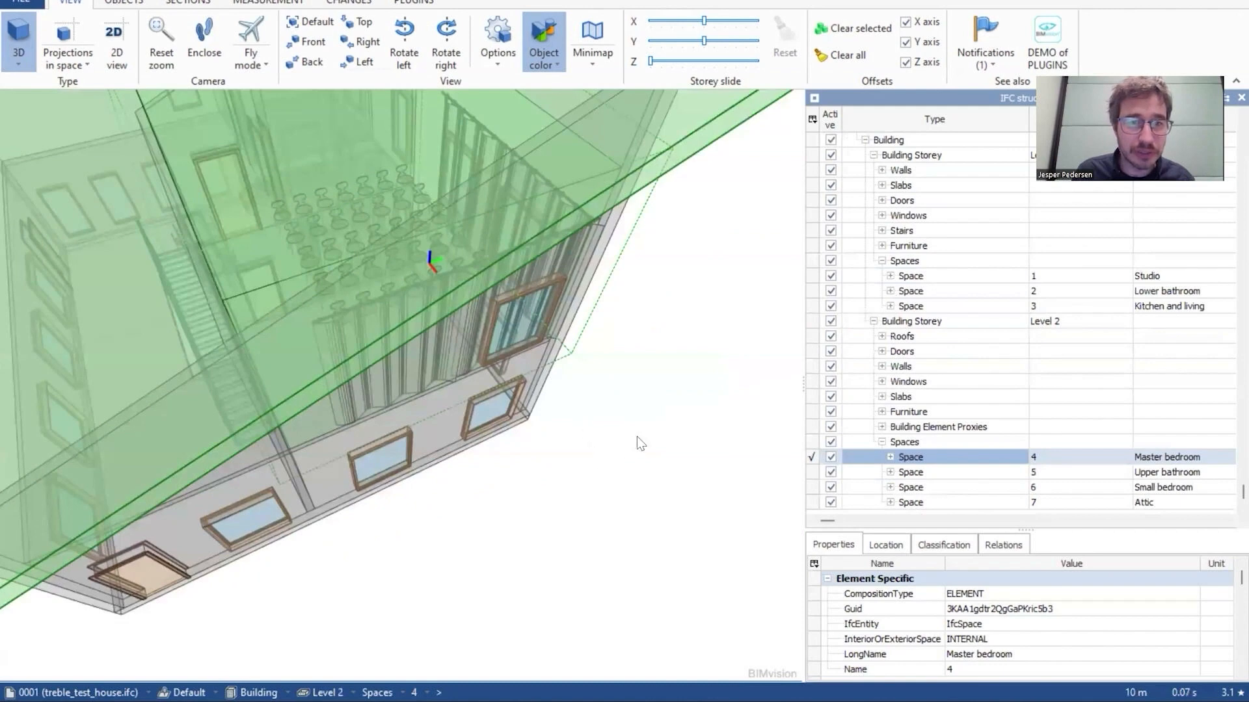
{"action": "scroll", "coordinate": [638, 436], "scroll_direction": "up", "scroll_amount": 3}
{"action": "scroll", "coordinate": [662, 419], "scroll_direction": "up", "scroll_amount": 5}
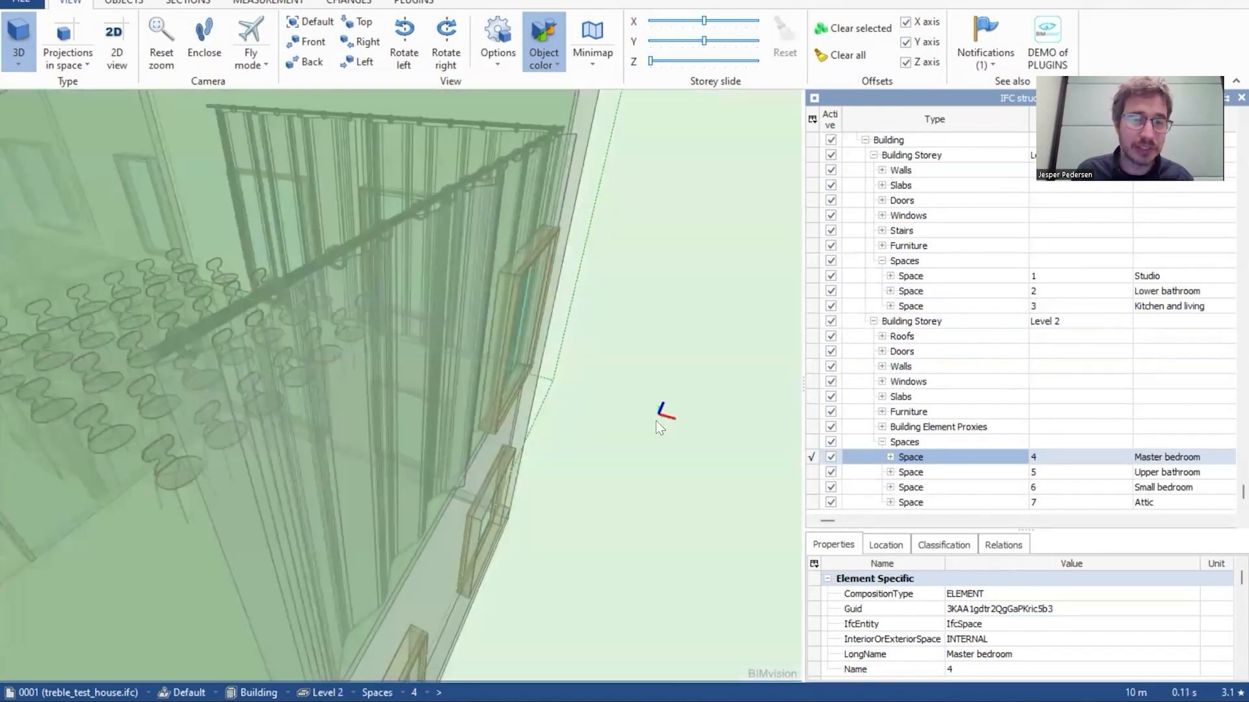
{"action": "scroll", "coordinate": [609, 447], "scroll_direction": "down", "scroll_amount": 10}
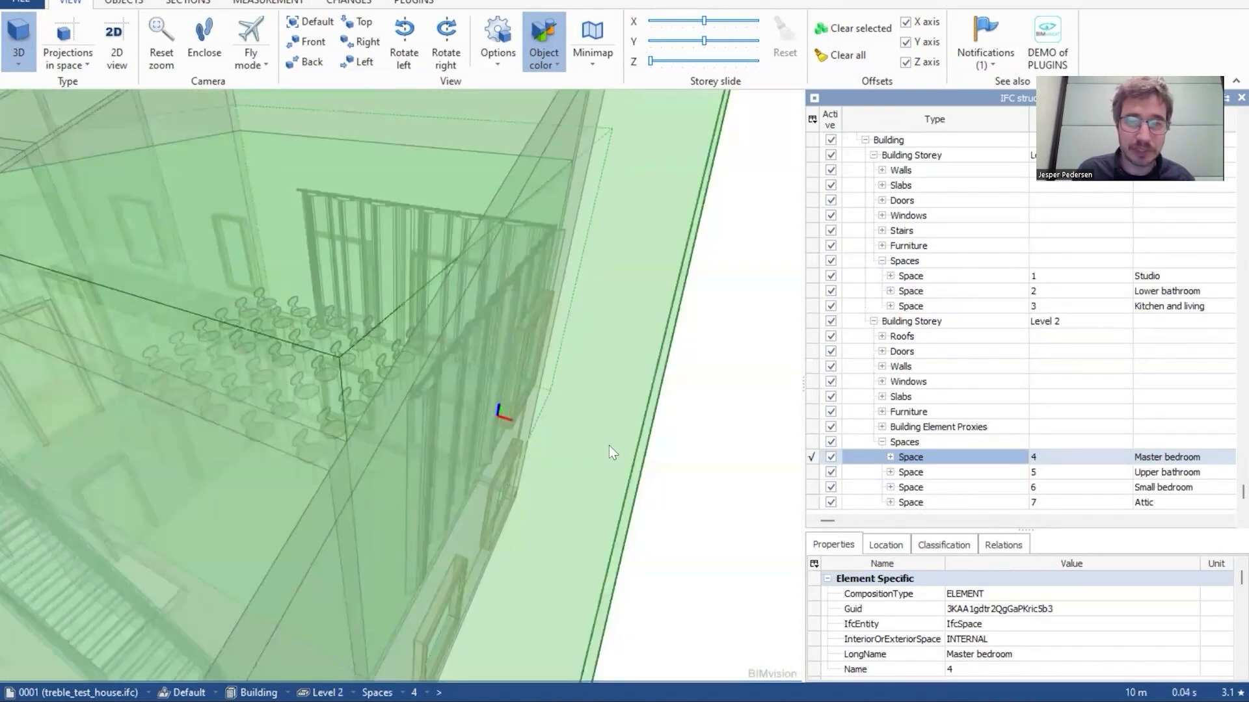
{"action": "scroll", "coordinate": [611, 546], "scroll_direction": "down", "scroll_amount": 5}
{"action": "left_click_drag", "start_coordinate": [612, 546], "coordinate": [768, 468]}
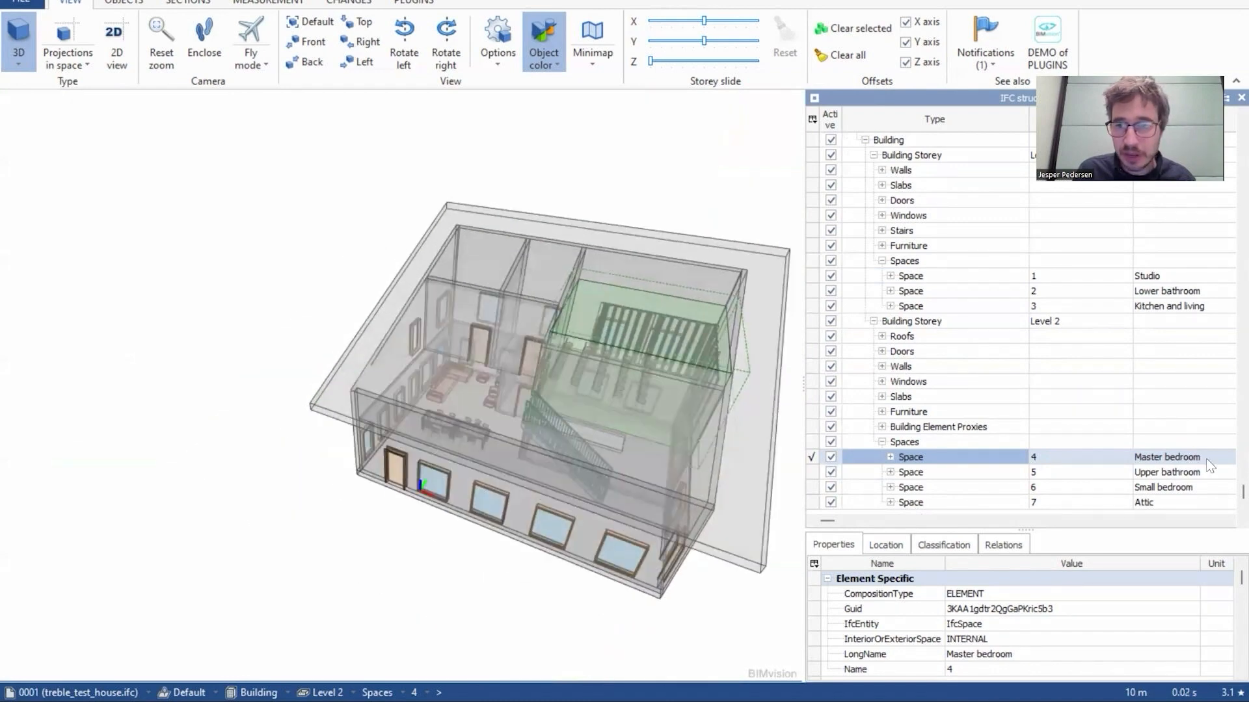
- Highlight the Upper bathroom, Small bedroom and Attic spaces of Level 2 one after another
{"action": "left_click", "coordinate": [923, 474]}
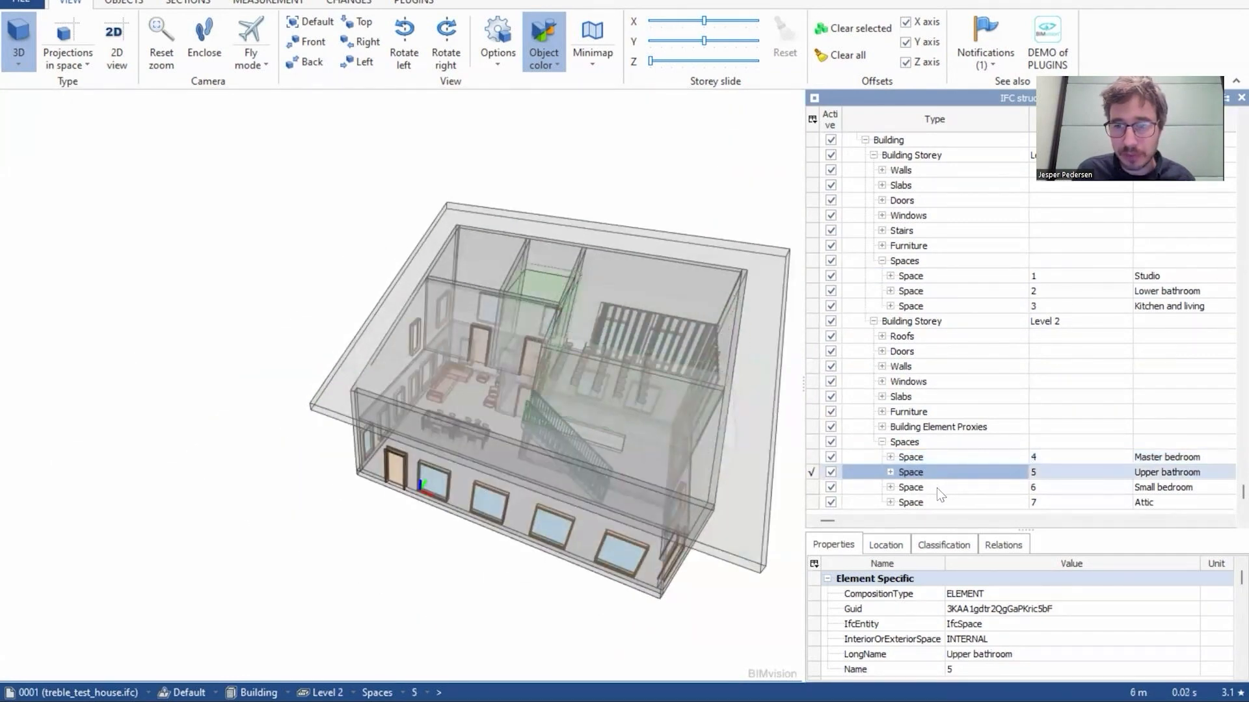
{"action": "left_click", "coordinate": [935, 488]}
{"action": "left_click", "coordinate": [935, 502]}
- Examine the highlighted Attic space from several sides, including how it sits against the roof, walls and lower-floor interior
{"action": "left_click_drag", "start_coordinate": [312, 619], "coordinate": [488, 503]}
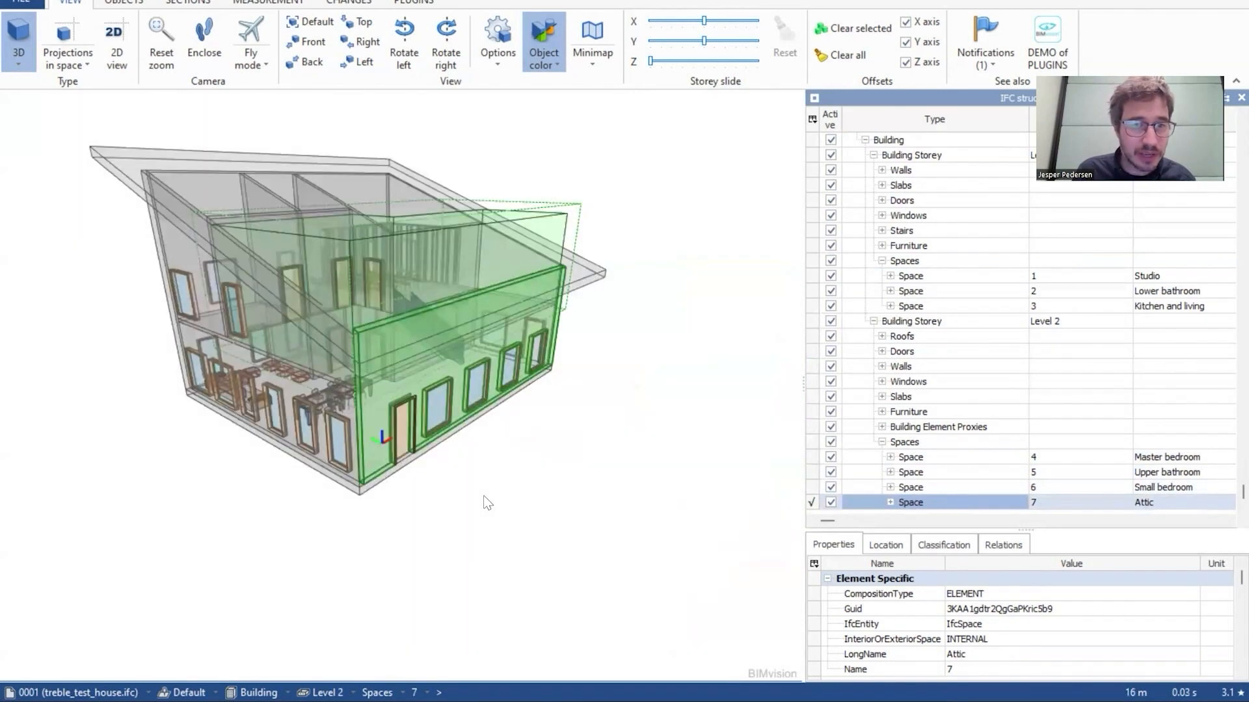
{"action": "scroll", "coordinate": [609, 475], "scroll_direction": "up", "scroll_amount": 5}
{"action": "scroll", "coordinate": [622, 553], "scroll_direction": "up", "scroll_amount": 2}
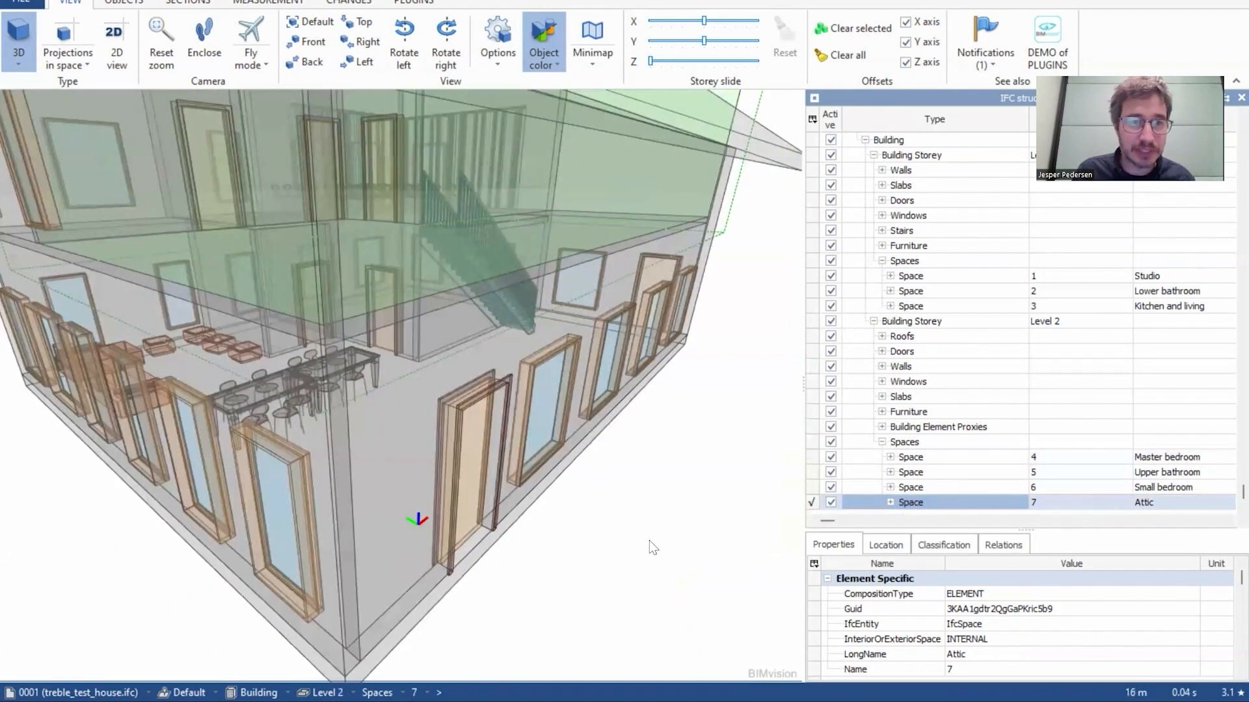
{"action": "scroll", "coordinate": [500, 381], "scroll_direction": "down", "scroll_amount": 3}
{"action": "left_click_drag", "start_coordinate": [596, 466], "coordinate": [708, 466]}
{"action": "scroll", "coordinate": [529, 541], "scroll_direction": "up", "scroll_amount": 3}
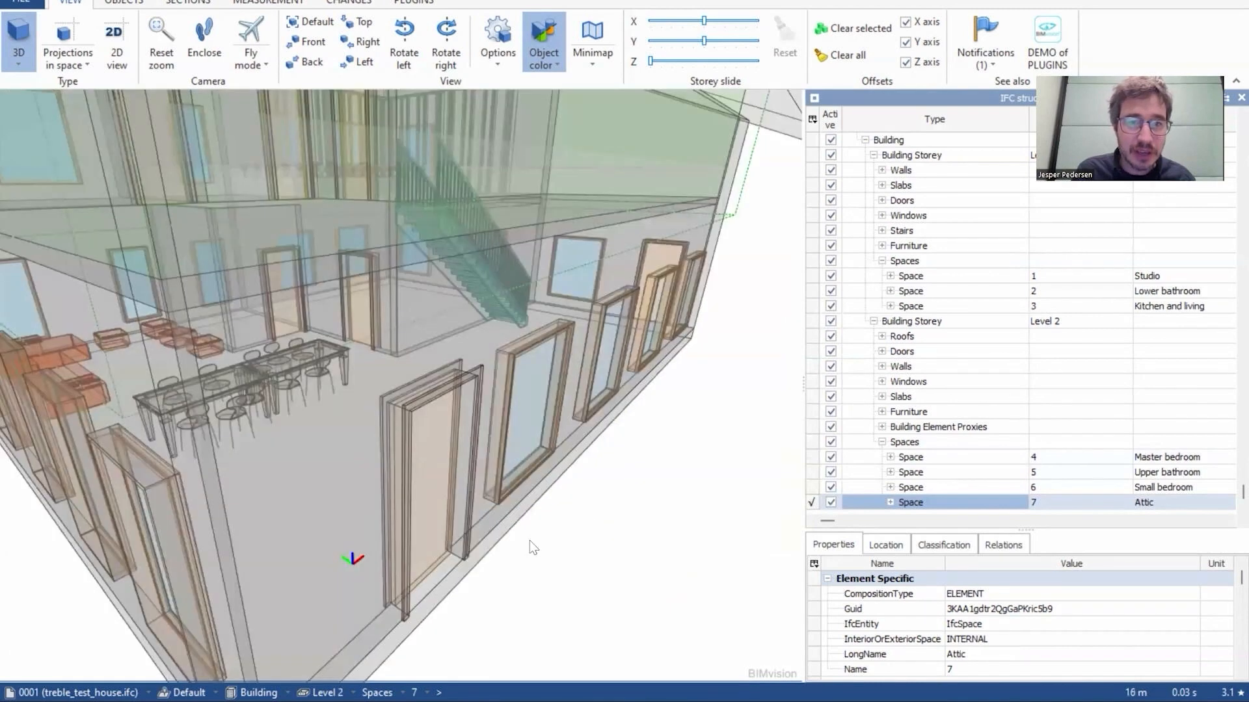
{"action": "scroll", "coordinate": [716, 384], "scroll_direction": "up", "scroll_amount": 5}
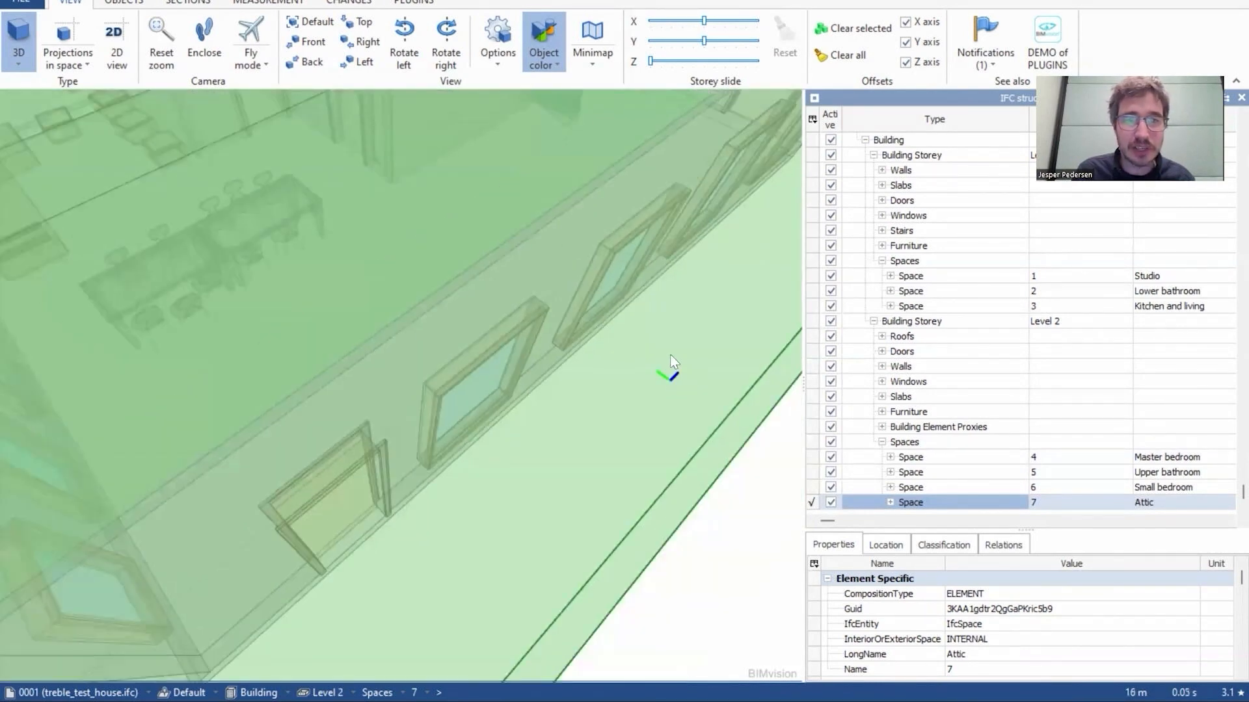
{"action": "scroll", "coordinate": [524, 362], "scroll_direction": "down", "scroll_amount": 4}
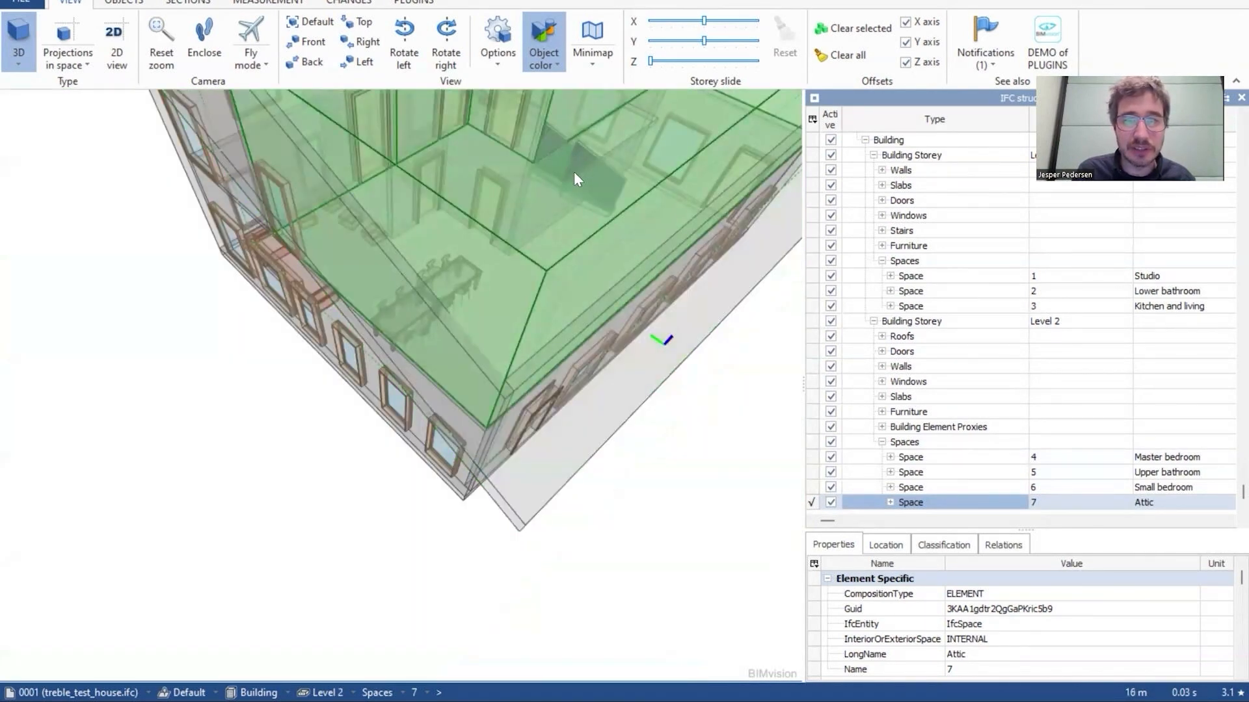
{"action": "left_click_drag", "start_coordinate": [229, 503], "coordinate": [287, 480]}
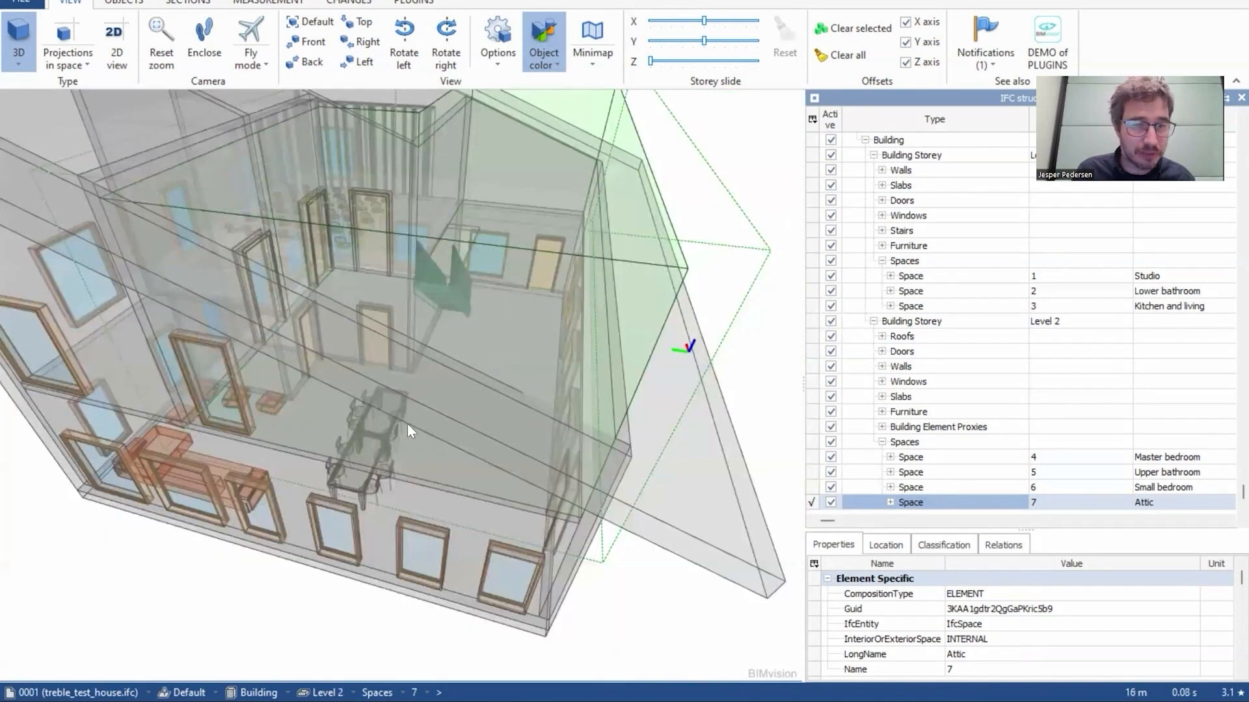
{"action": "left_click_drag", "start_coordinate": [408, 425], "coordinate": [217, 451]}
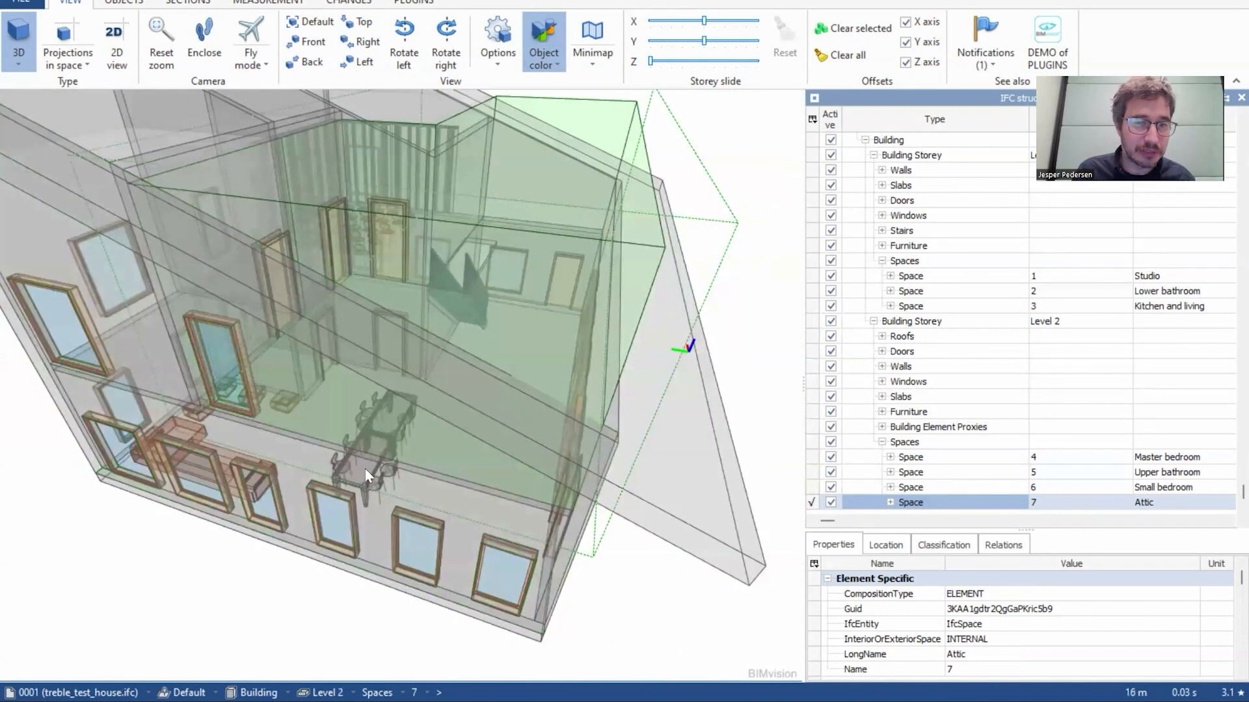
{"action": "left_click_drag", "start_coordinate": [286, 592], "coordinate": [237, 572]}
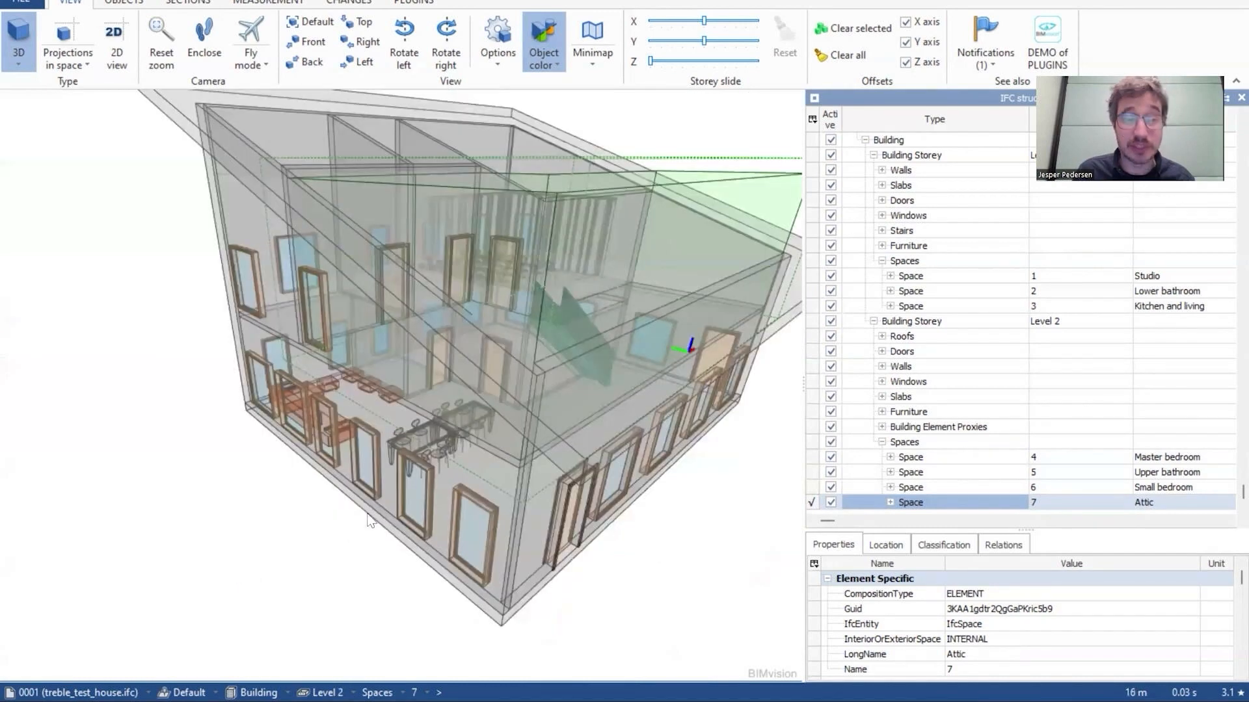
{"action": "left_click_drag", "start_coordinate": [372, 521], "coordinate": [458, 560]}
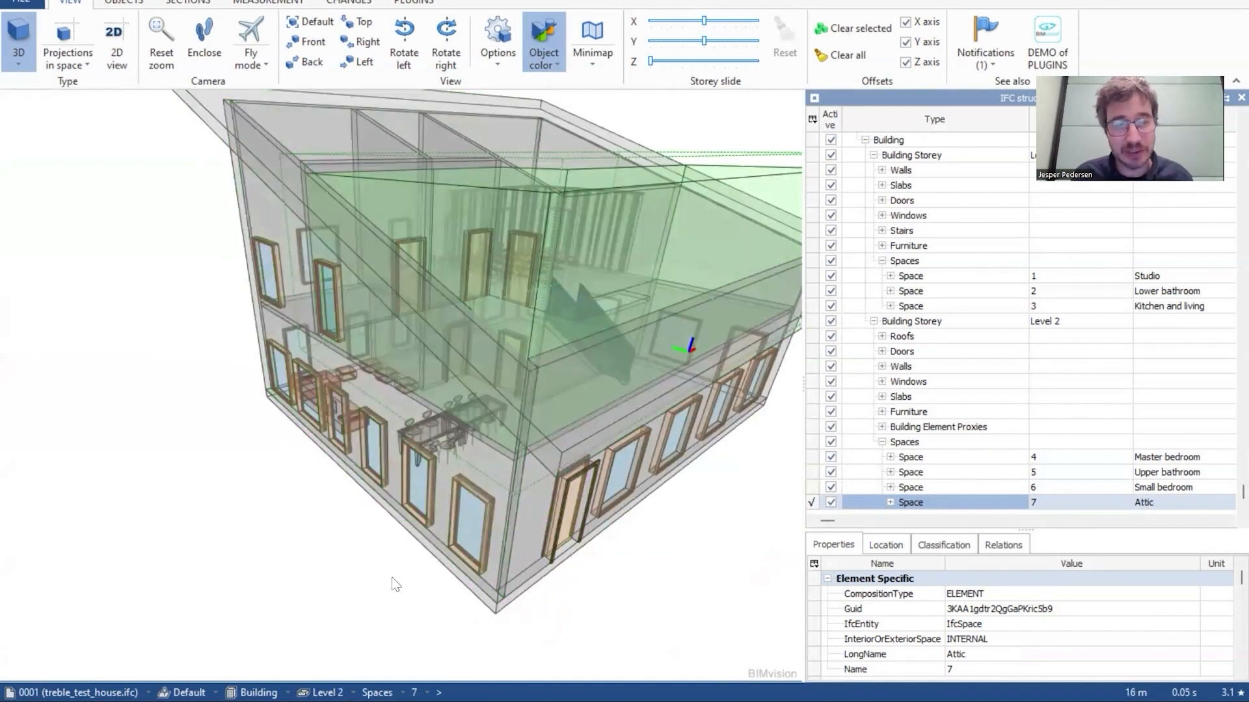
{"action": "left_click_drag", "start_coordinate": [344, 546], "coordinate": [231, 561]}
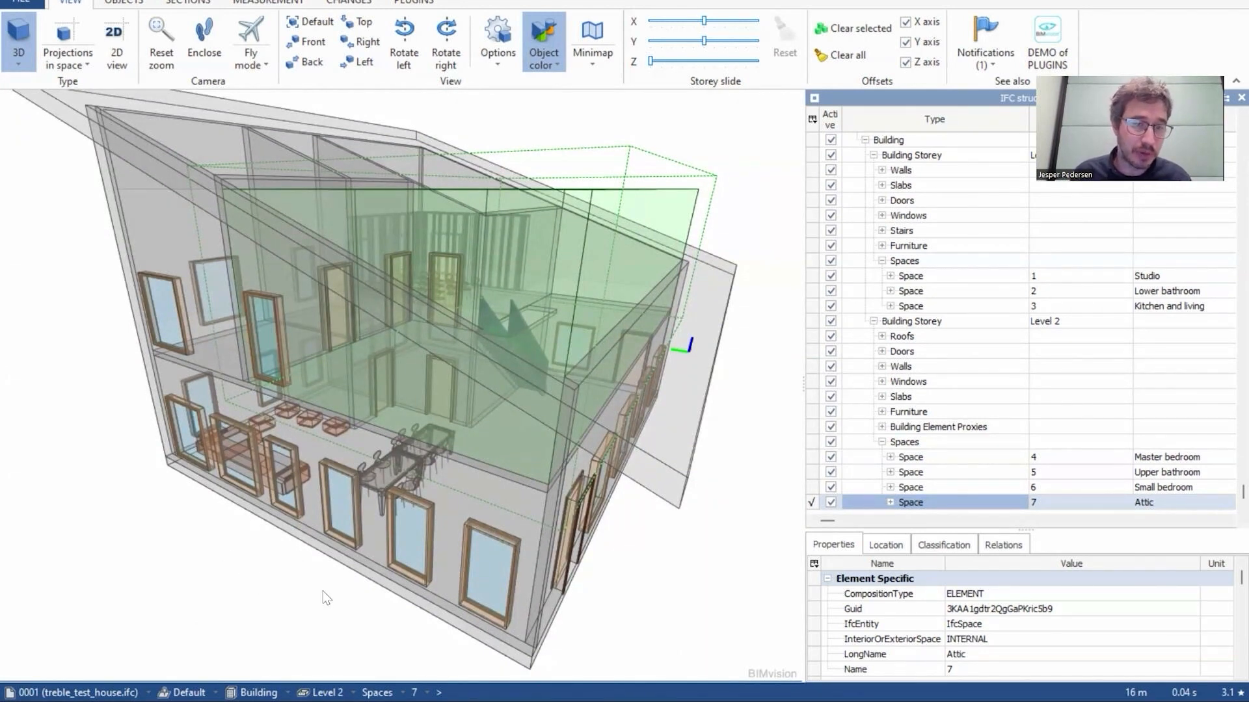
{"action": "left_click_drag", "start_coordinate": [263, 579], "coordinate": [276, 458]}
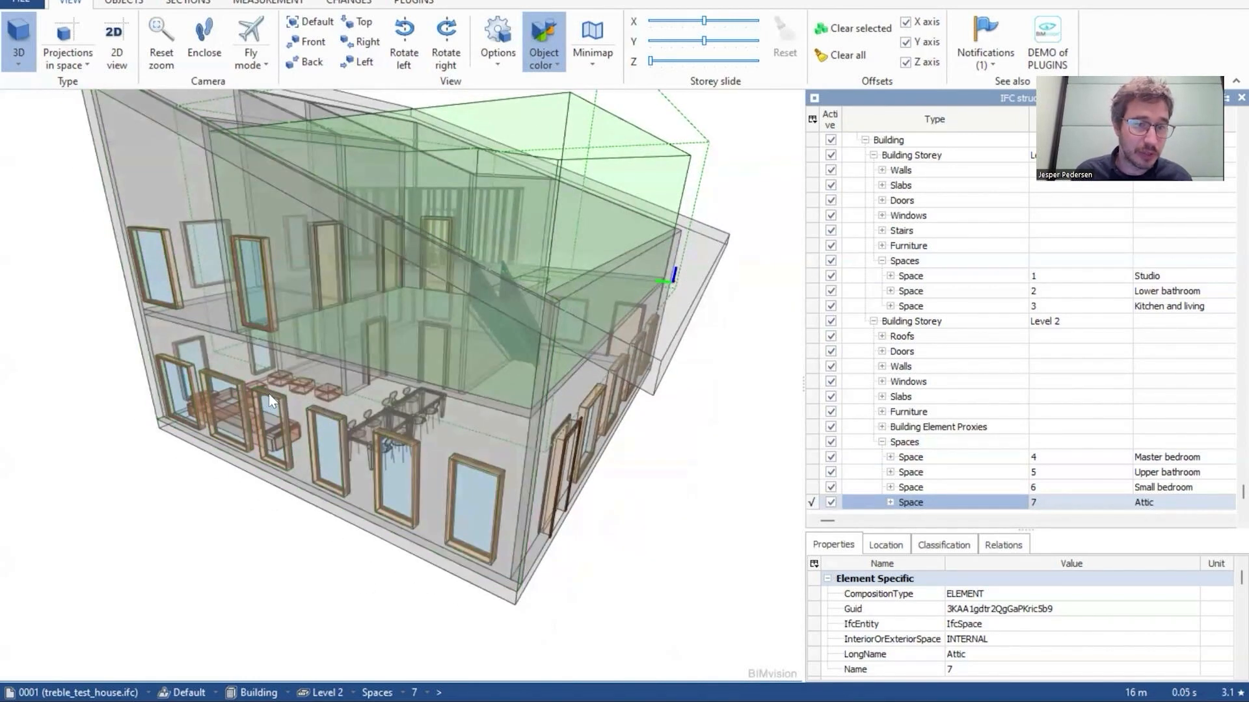
- Select the Level 1 window beside the dining table, second from the house corner, to inspect its frame, glazing and properties
{"action": "left_click_drag", "start_coordinate": [357, 485], "coordinate": [393, 462]}
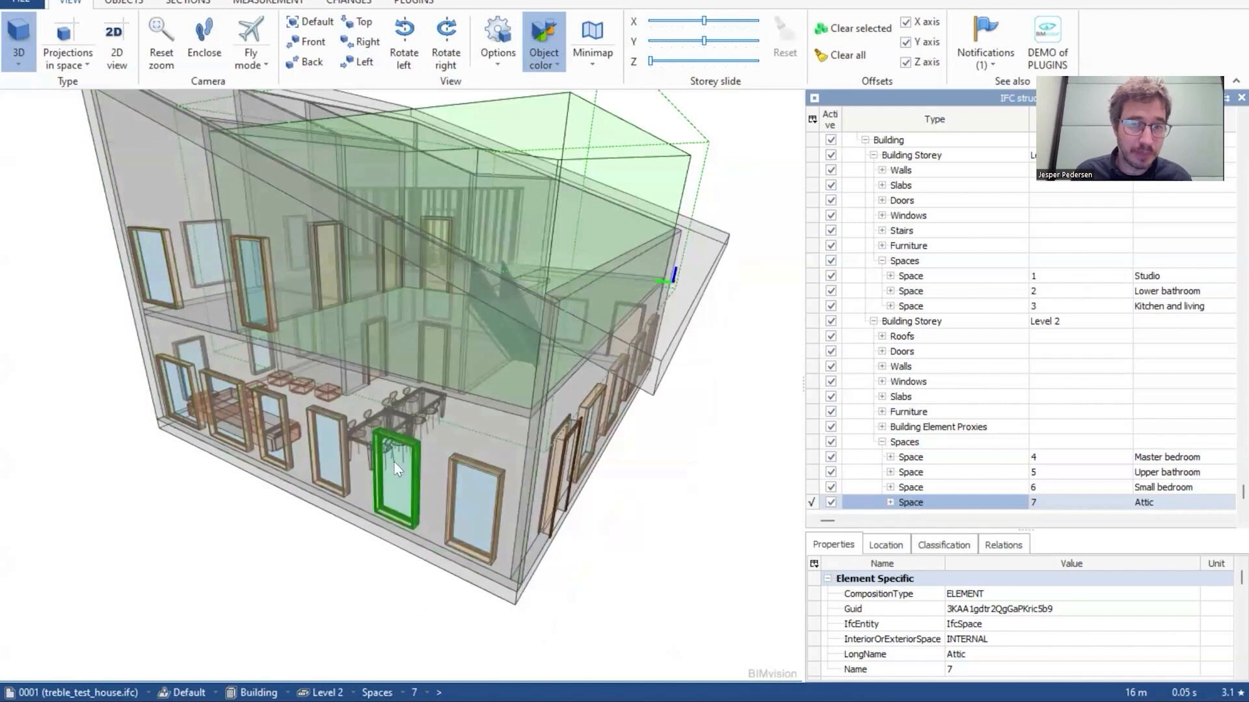
{"action": "scroll", "coordinate": [393, 540], "scroll_direction": "up", "scroll_amount": 3}
{"action": "scroll", "coordinate": [411, 423], "scroll_direction": "up", "scroll_amount": 5}
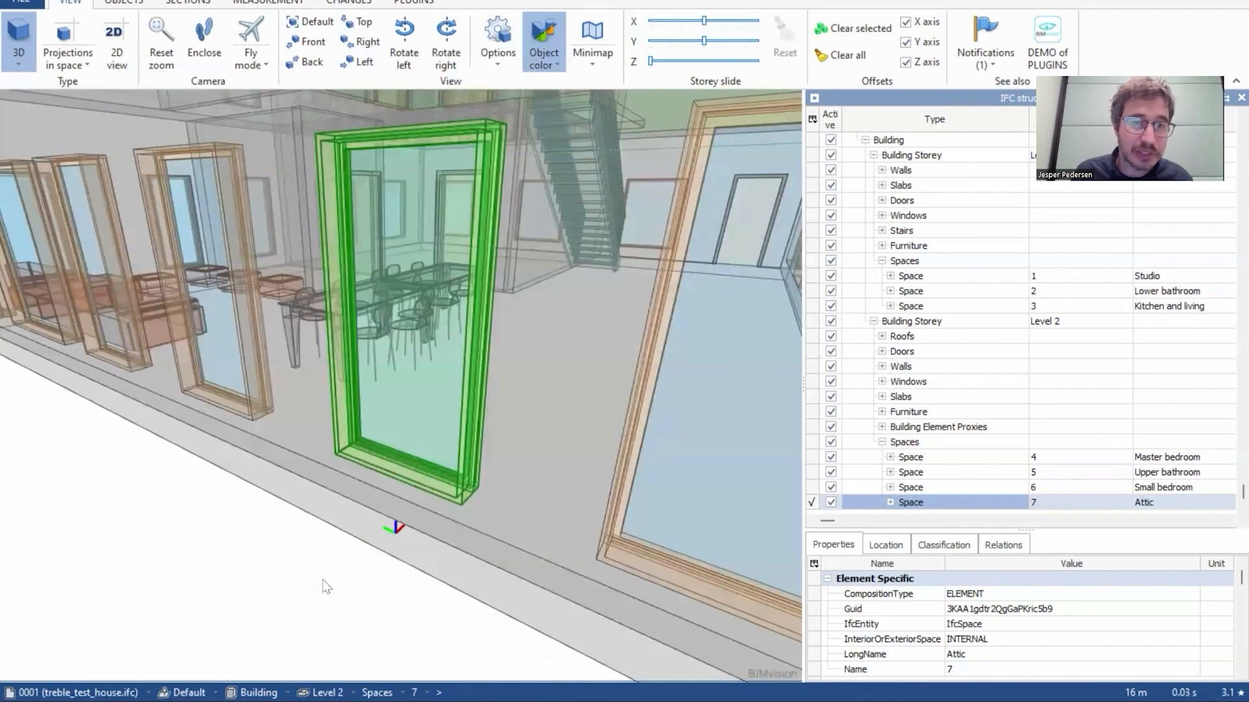
{"action": "left_click", "coordinate": [338, 171]}
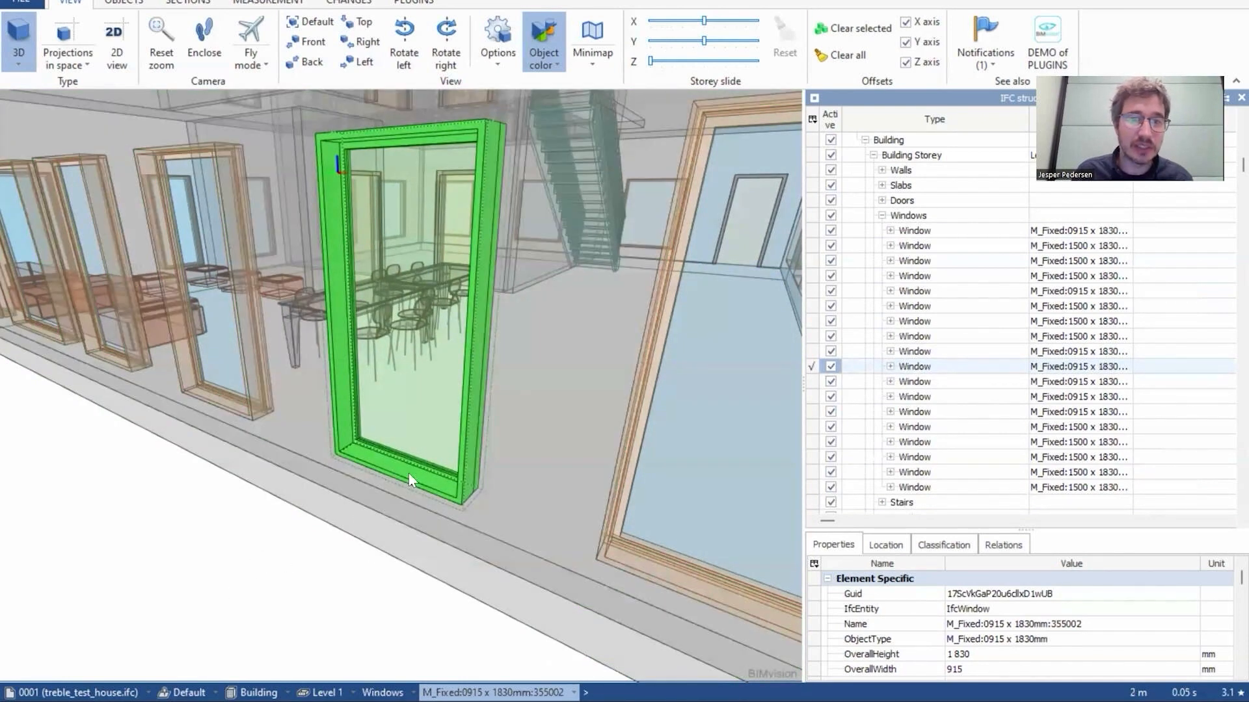
- Clear the window selection and examine the house's facade, staircase, dining furniture and overall shape from inside and outside
{"action": "scroll", "coordinate": [409, 473], "scroll_direction": "down", "scroll_amount": 5}
{"action": "left_click", "coordinate": [525, 387]}
{"action": "scroll", "coordinate": [477, 356], "scroll_direction": "up", "scroll_amount": 10}
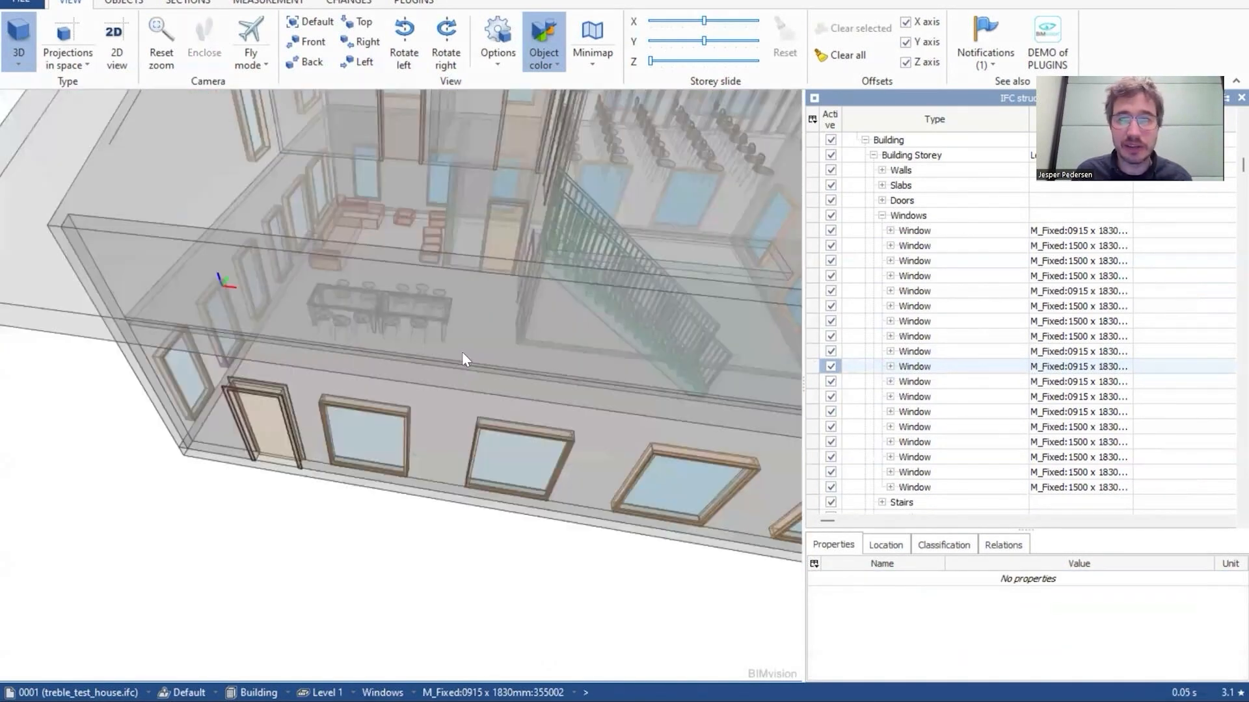
{"action": "scroll", "coordinate": [418, 514], "scroll_direction": "up", "scroll_amount": 6}
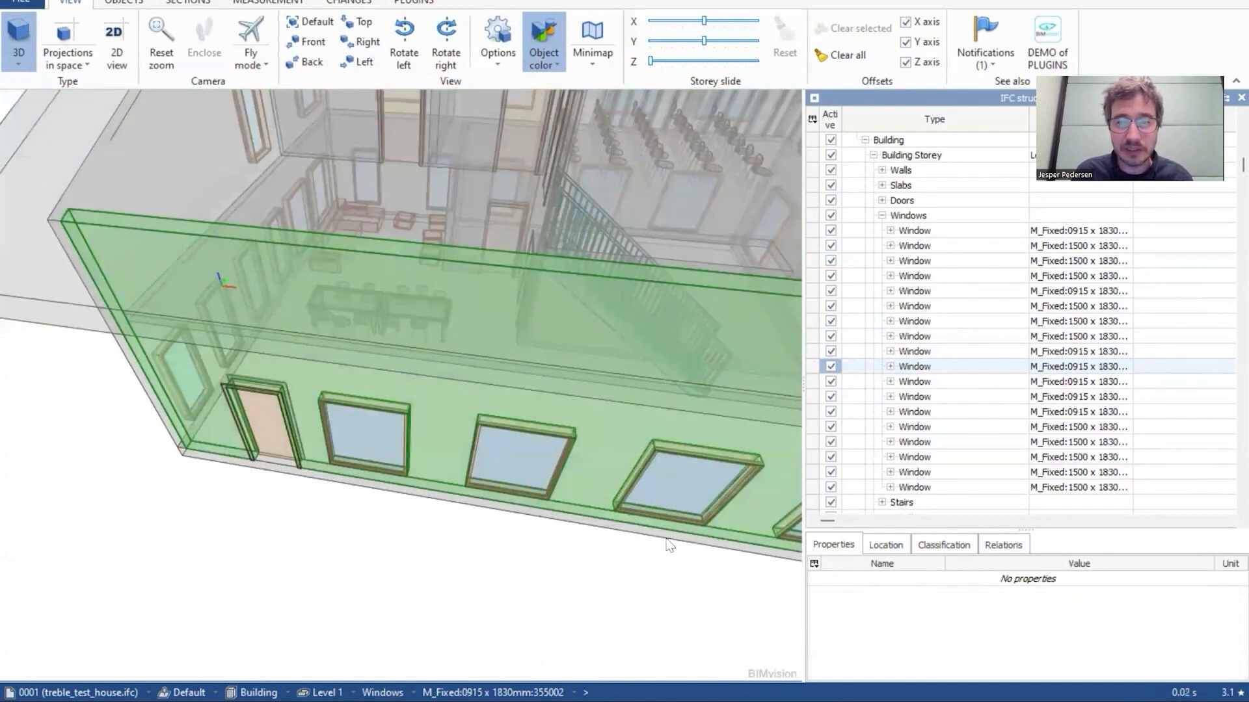
{"action": "scroll", "coordinate": [471, 503], "scroll_direction": "down", "scroll_amount": 8}
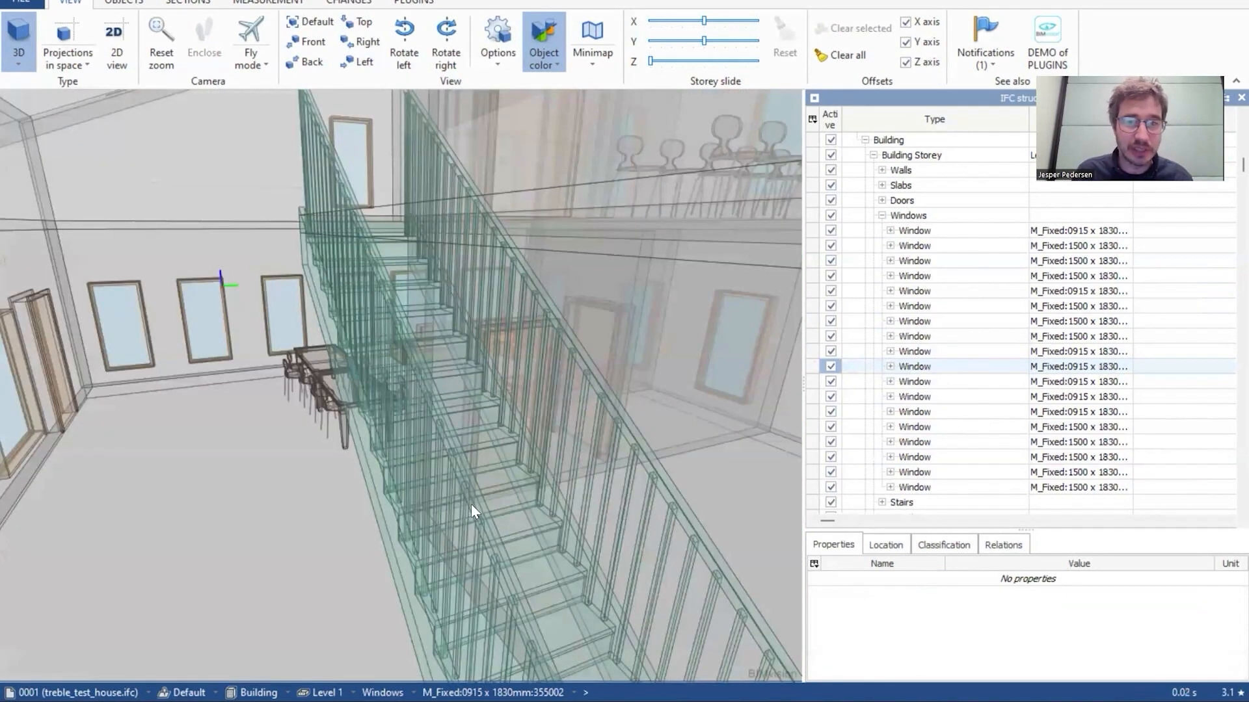
{"action": "scroll", "coordinate": [472, 492], "scroll_direction": "up", "scroll_amount": 4}
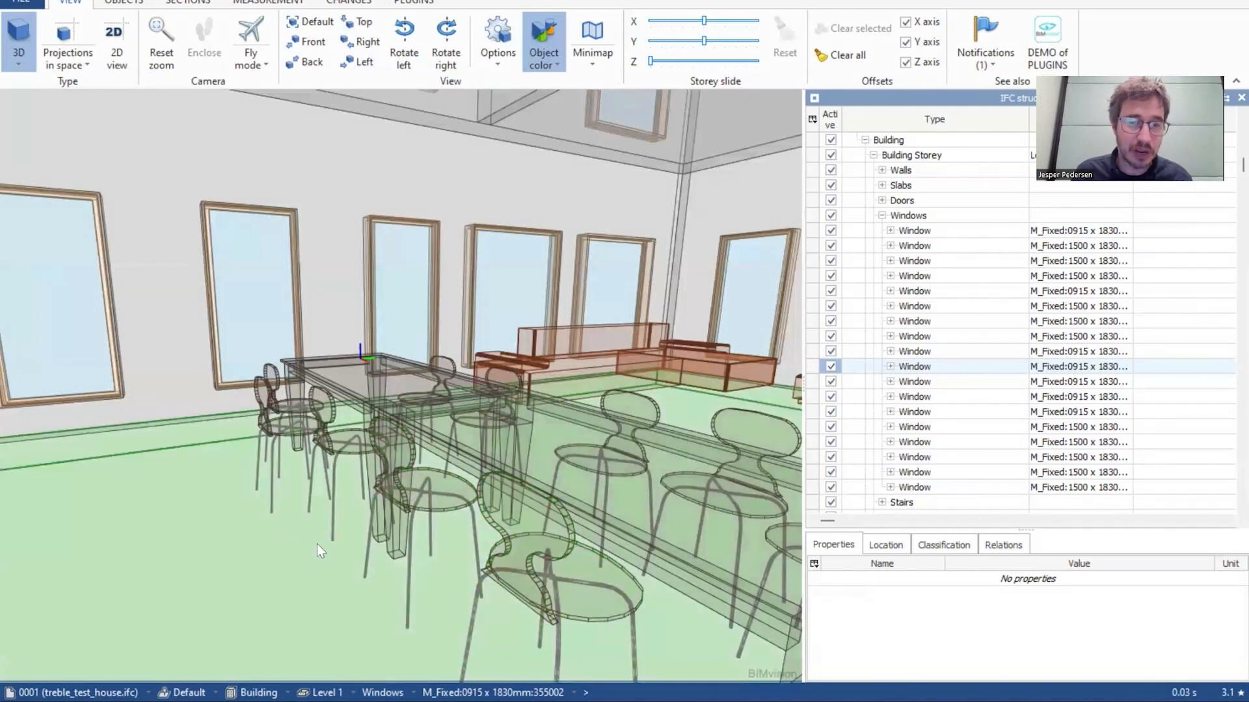
{"action": "left_click_drag", "start_coordinate": [298, 532], "coordinate": [412, 561]}
{"action": "scroll", "coordinate": [412, 561], "scroll_direction": "down", "scroll_amount": 5}
{"action": "mouse_move", "coordinate": [517, 536]}
{"action": "left_mouse_down"}
{"action": "mouse_move", "coordinate": [540, 554]}
{"action": "mouse_move", "coordinate": [543, 518]}
{"action": "mouse_move", "coordinate": [533, 525]}
{"action": "left_mouse_up"}
{"action": "scroll", "coordinate": [533, 525], "scroll_direction": "down", "scroll_amount": 10}
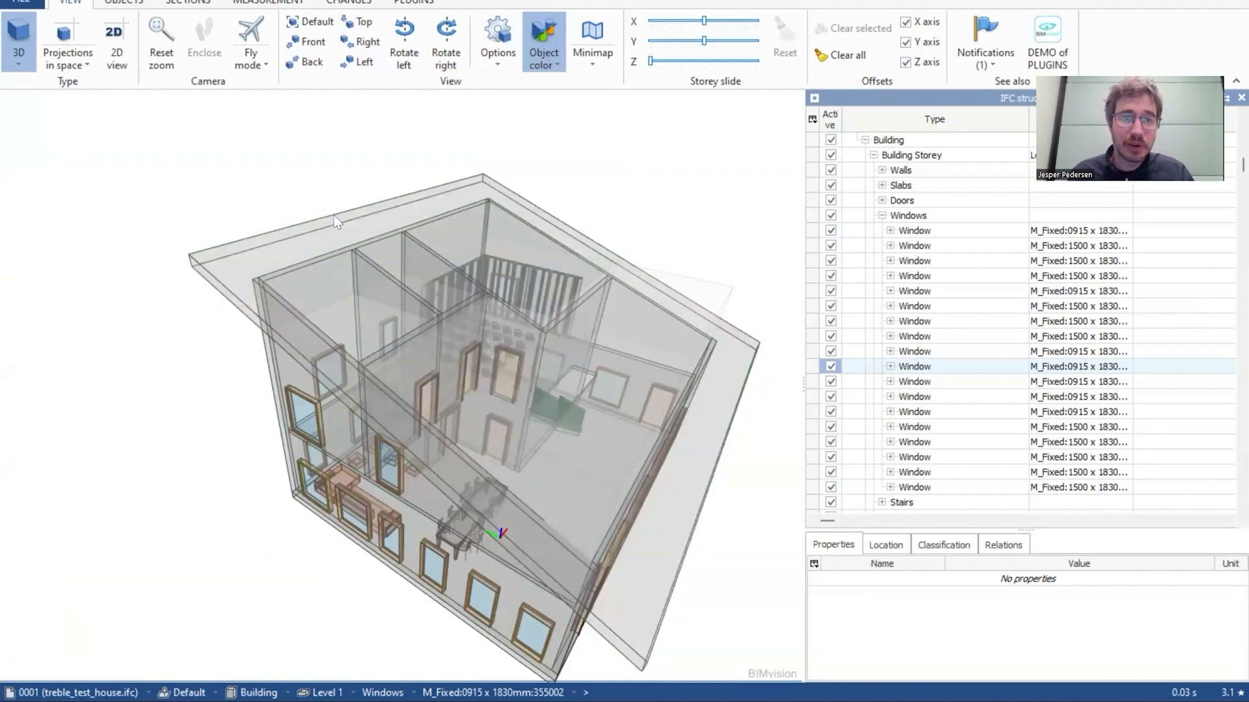
- Switch to the Treble model import in Chrome and create a new project named "test space" for the import
{"action": "key", "text": "alt+Tab"}
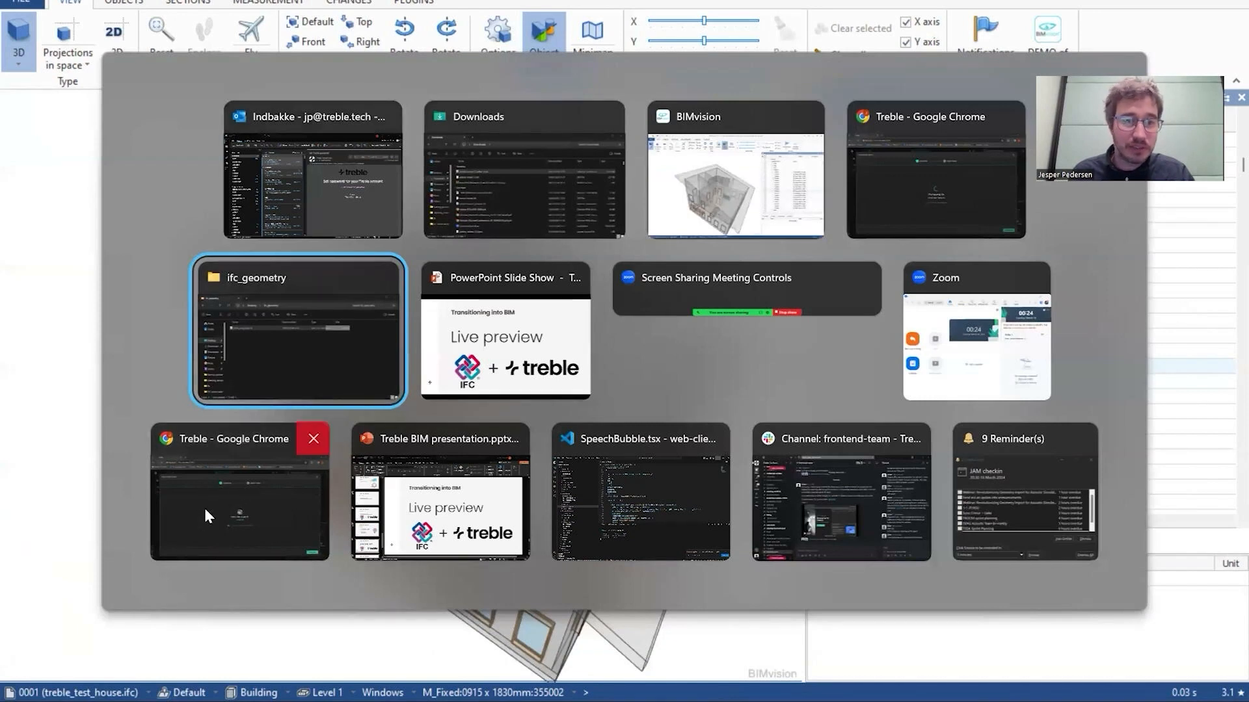
{"action": "left_click", "coordinate": [231, 498]}
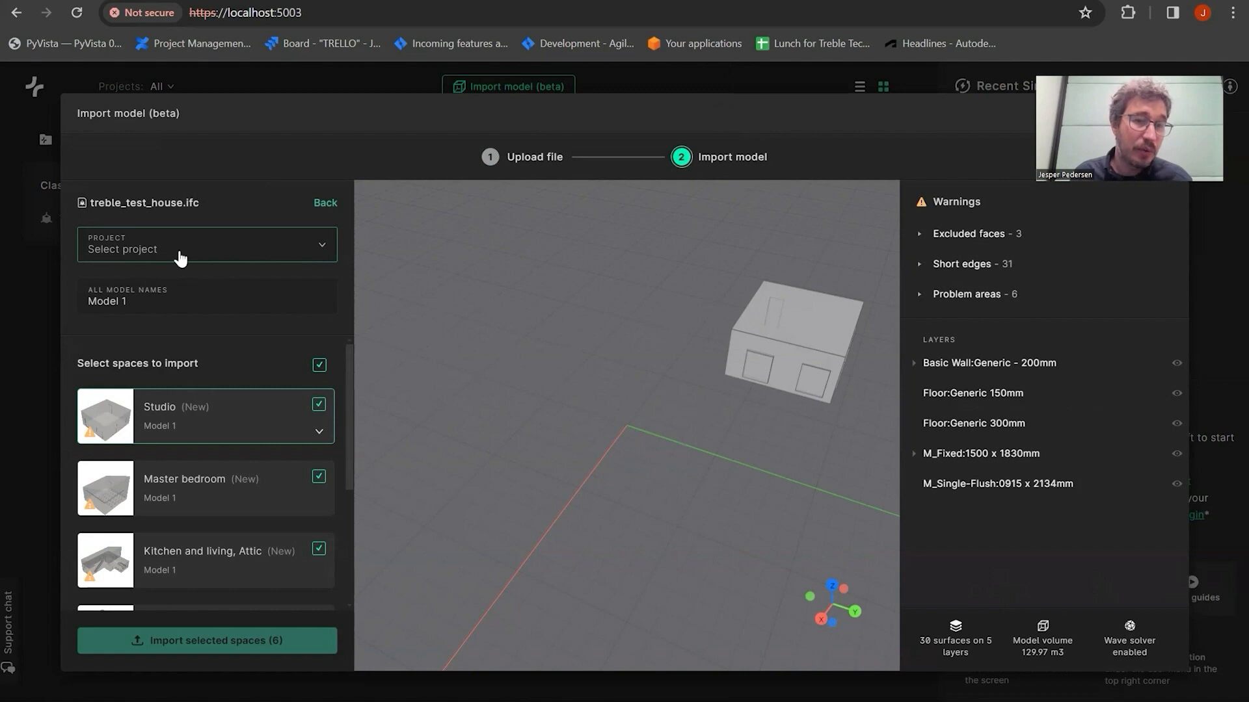
{"action": "left_click", "coordinate": [321, 247]}
{"action": "left_click", "coordinate": [196, 310]}
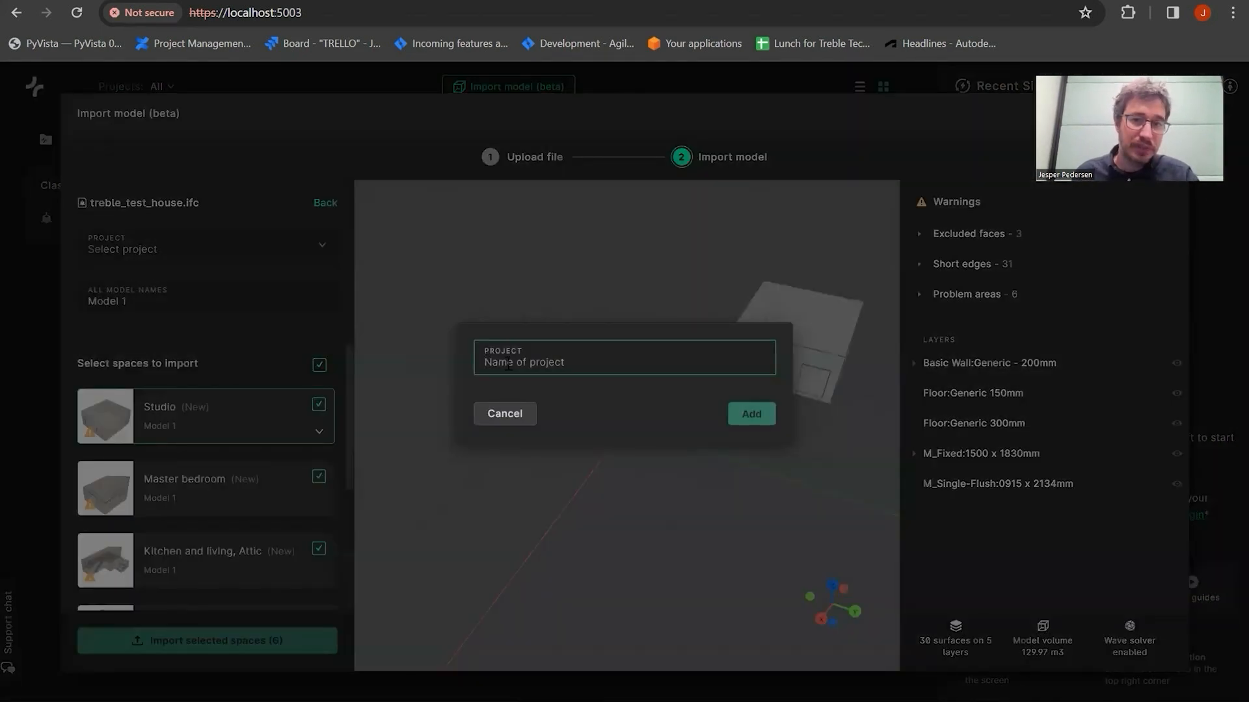
{"action": "type", "text": "test spac"}
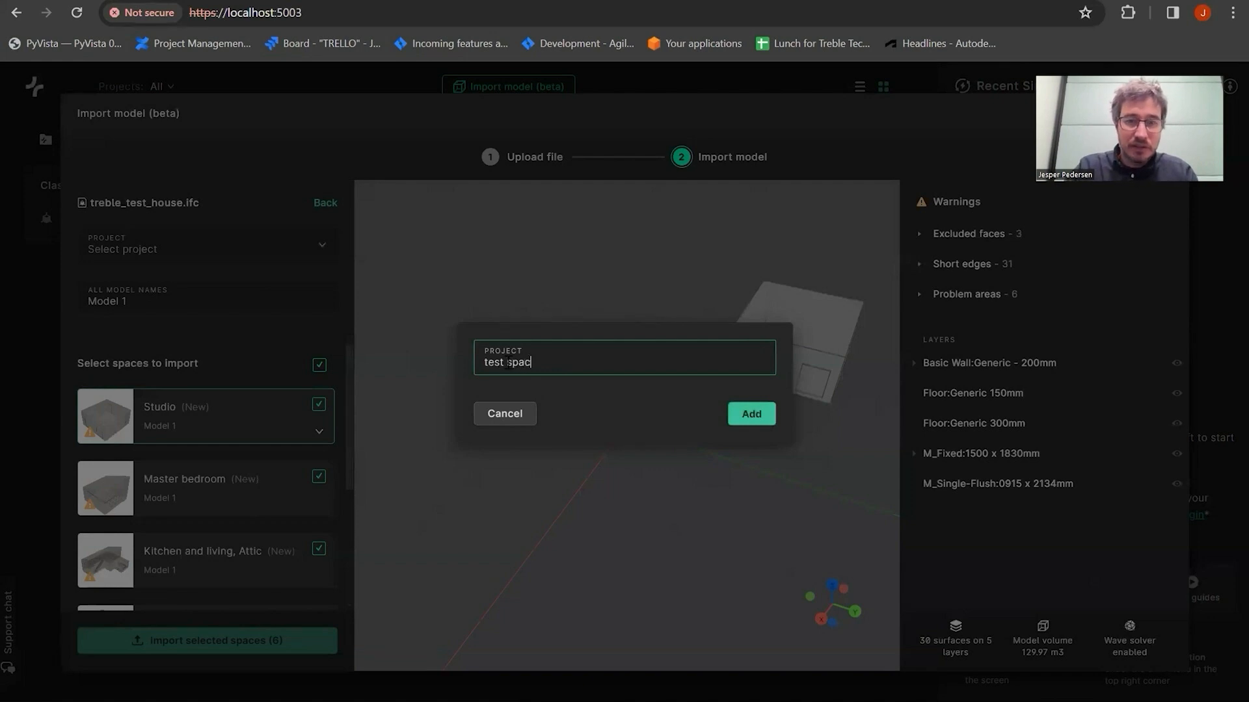
{"action": "type", "text": "e"}
{"action": "key", "text": "Return"}
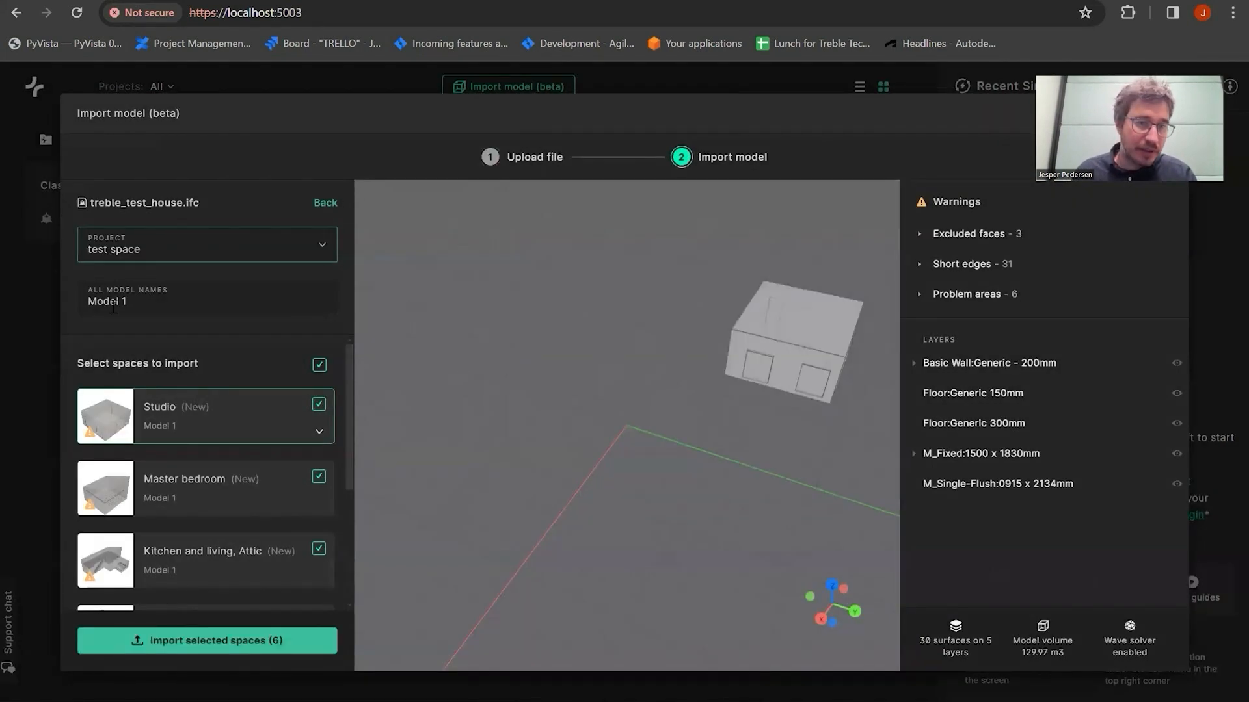
- Set the name for all models to "Initial model" and look through the list of spaces to import
{"action": "left_click", "coordinate": [178, 302]}
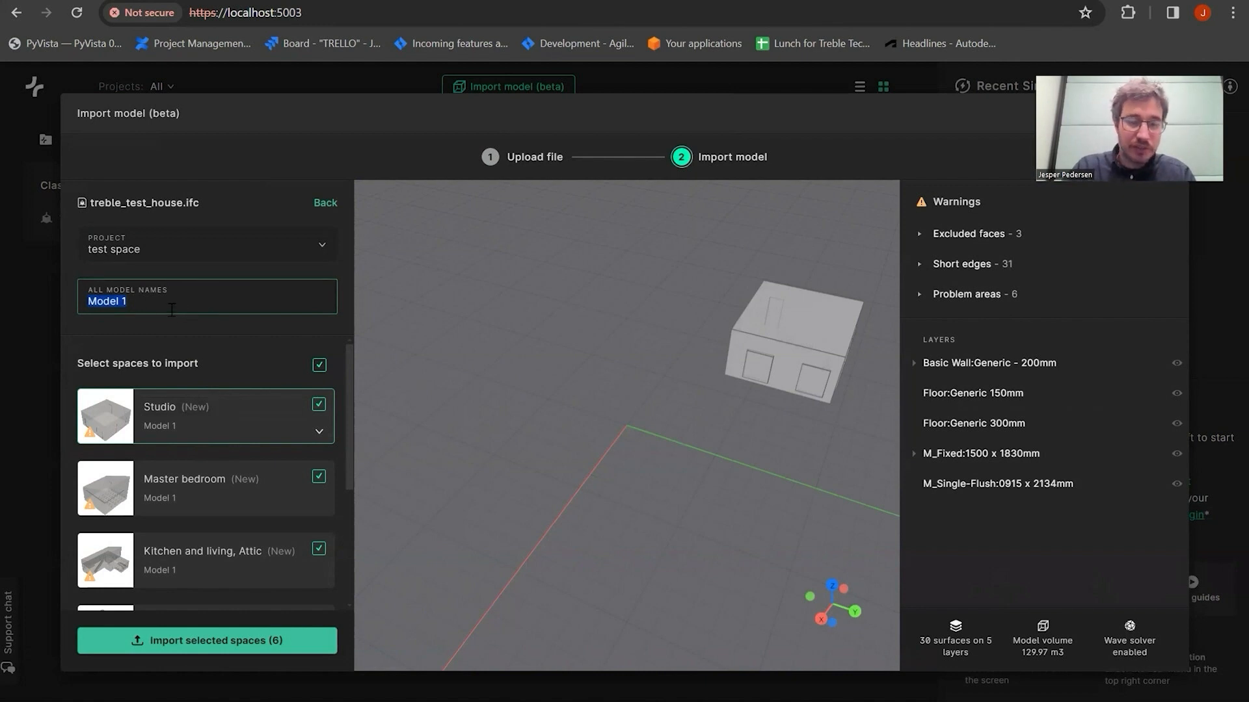
{"action": "type", "text": "Initial mode"}
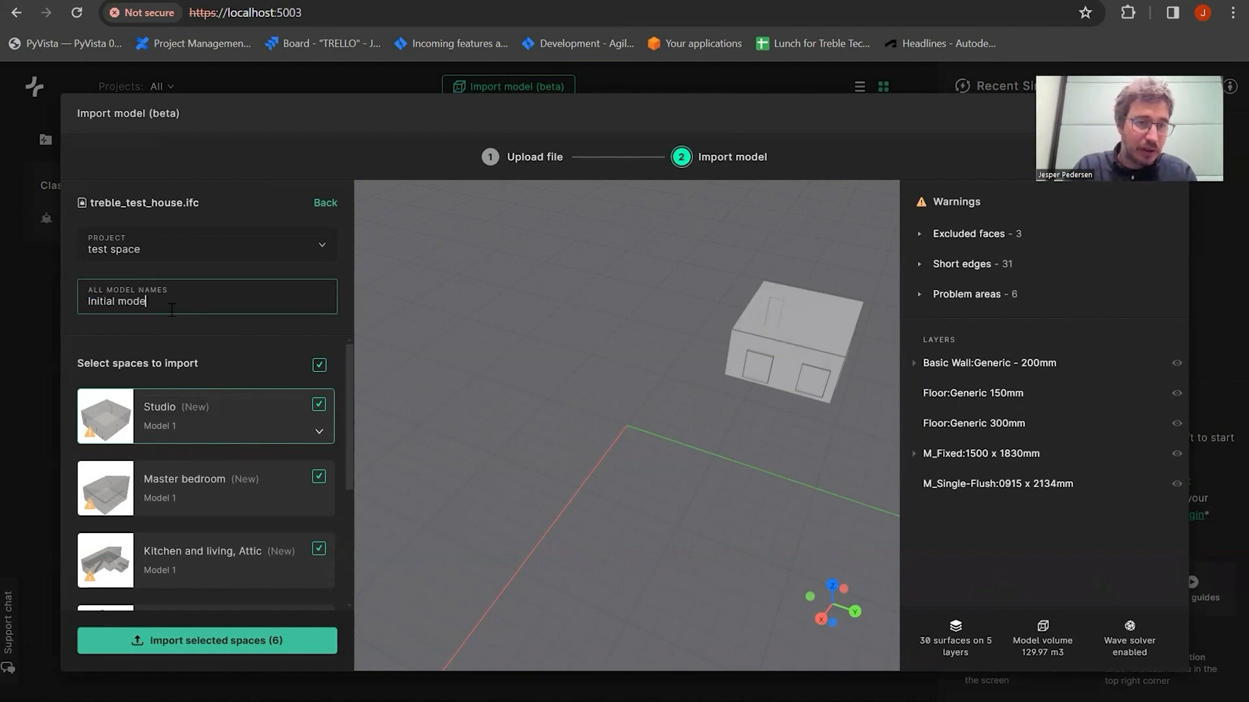
{"action": "type", "text": "l"}
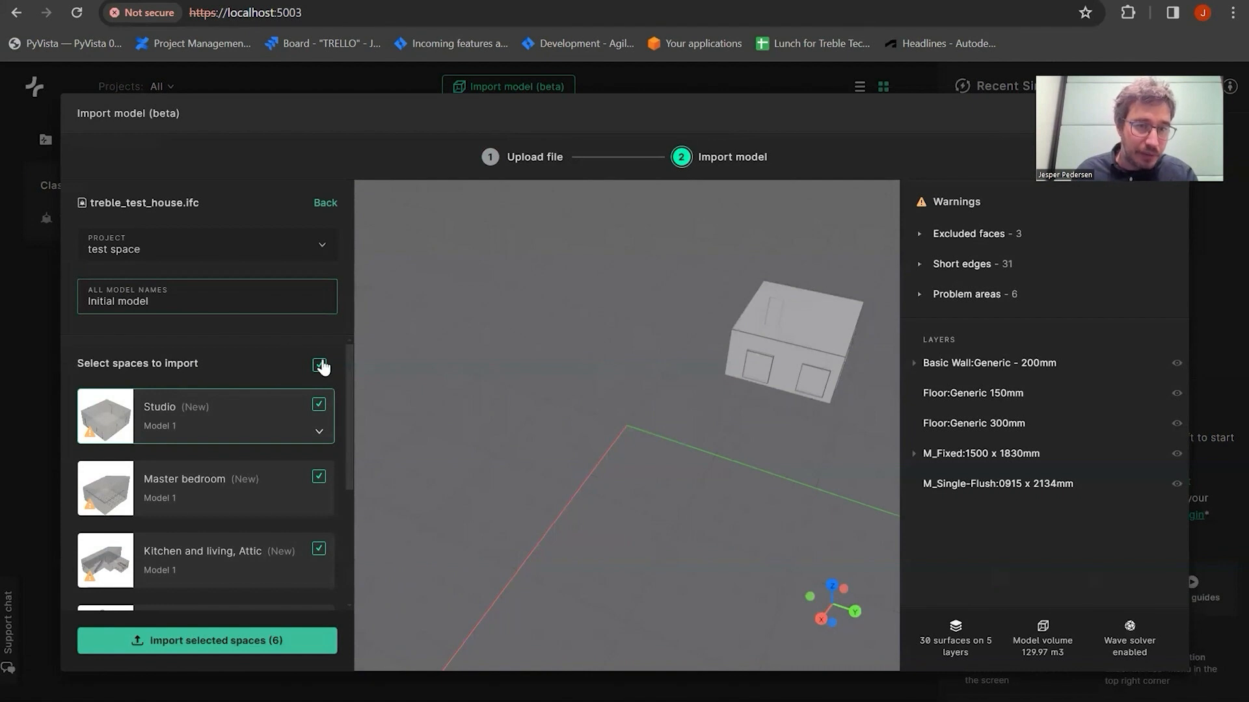
{"action": "left_click_drag", "start_coordinate": [348, 359], "coordinate": [330, 384]}
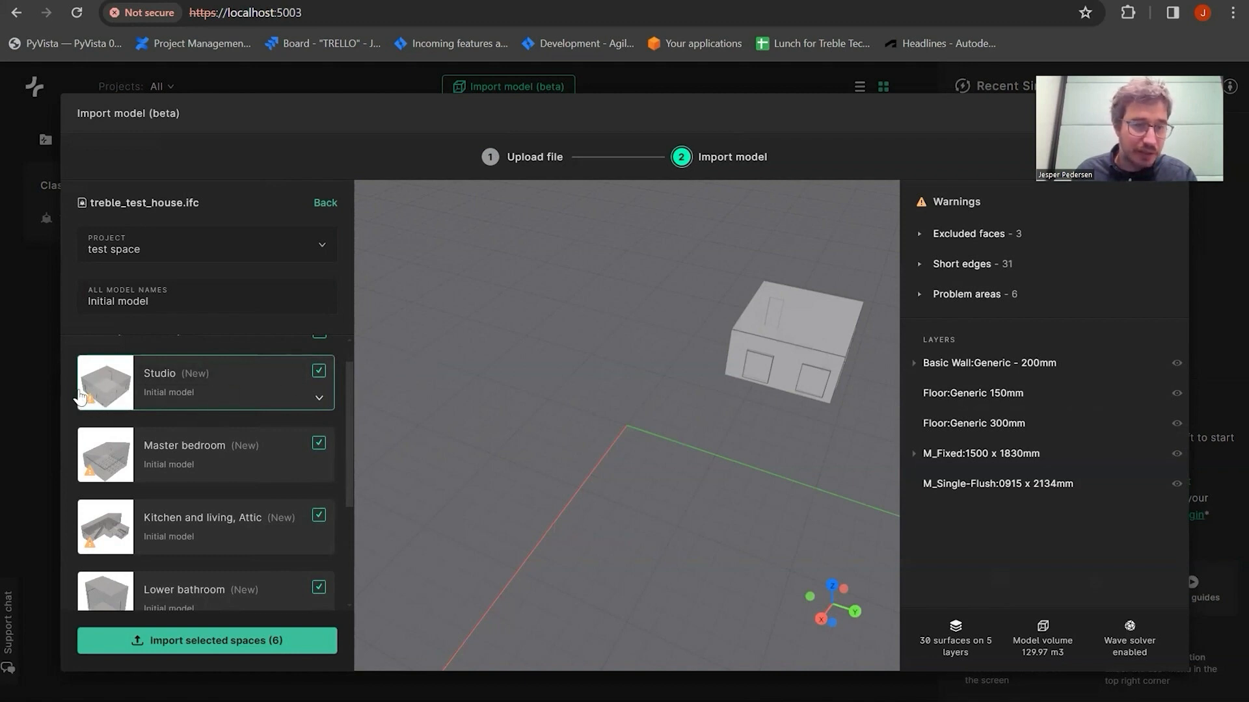
- Examine the Studio space from several sides and highlight its Basic Wall:Generic - 200mm layer
{"action": "left_click_drag", "start_coordinate": [577, 360], "coordinate": [754, 371]}
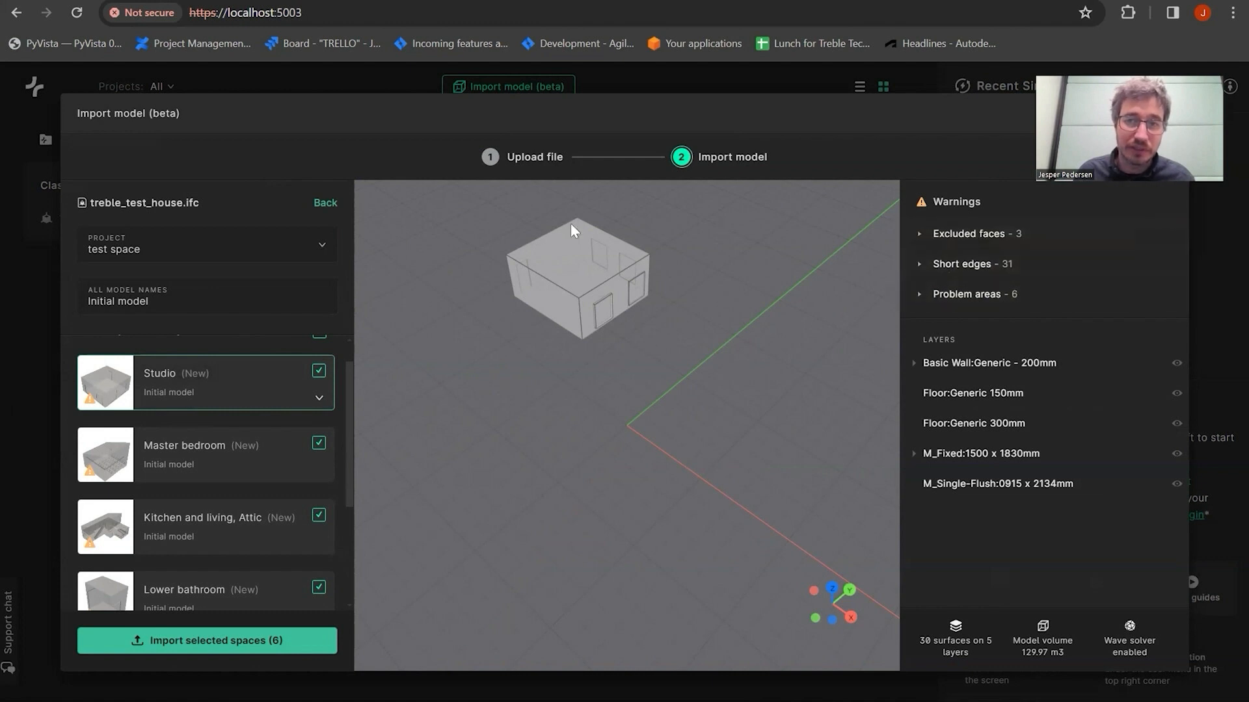
{"action": "left_click_drag", "start_coordinate": [530, 394], "coordinate": [665, 377]}
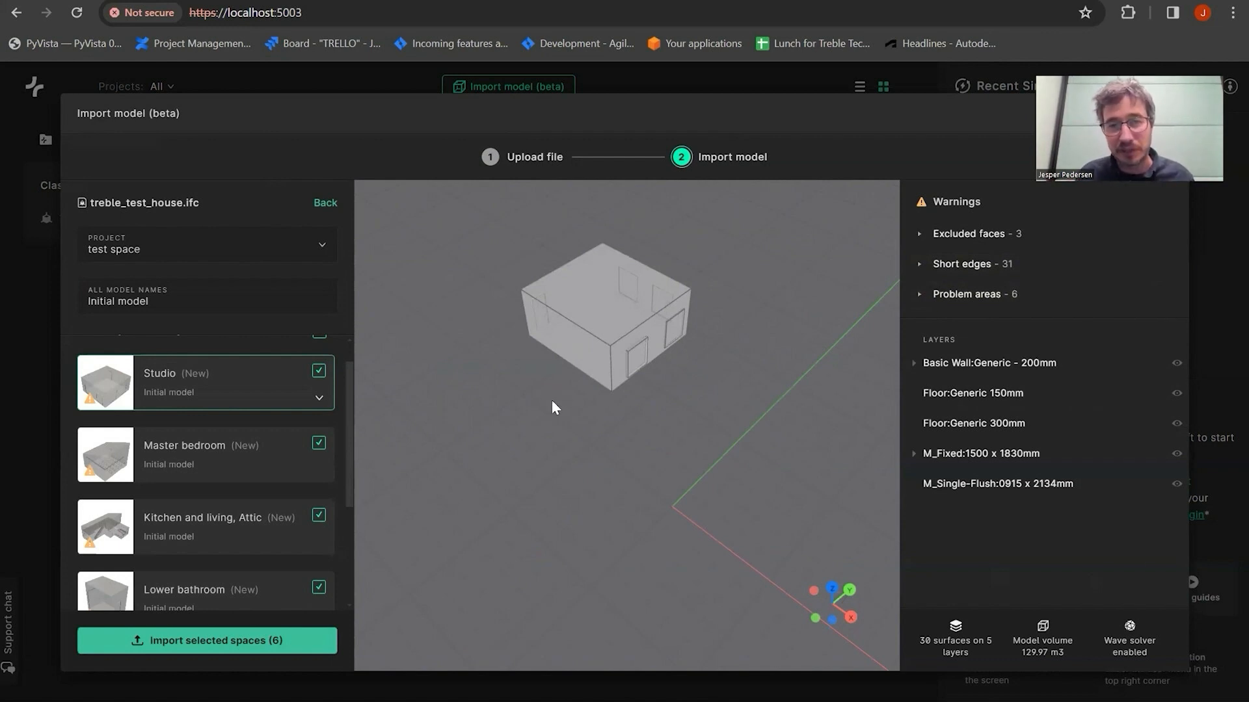
{"action": "mouse_move", "coordinate": [552, 401]}
{"action": "left_mouse_down"}
{"action": "mouse_move", "coordinate": [558, 366]}
{"action": "mouse_move", "coordinate": [568, 381]}
{"action": "mouse_move", "coordinate": [535, 385]}
{"action": "left_mouse_up"}
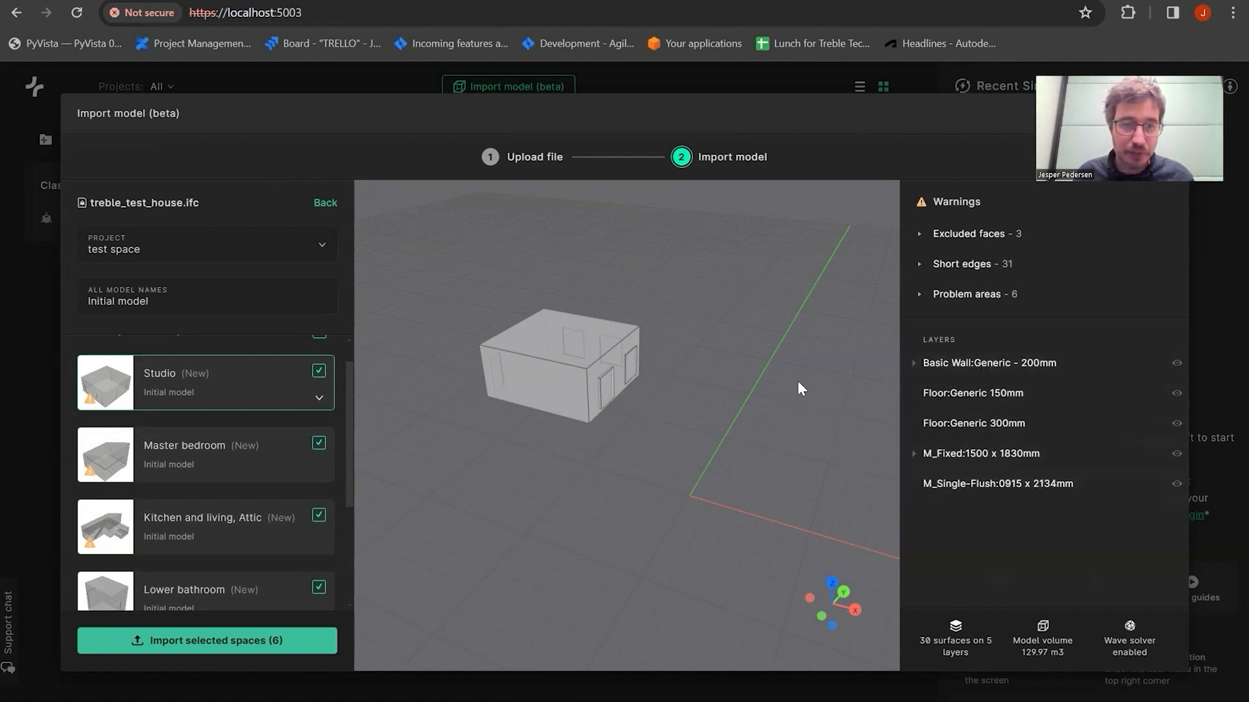
{"action": "left_click", "coordinate": [973, 366]}
{"action": "left_click_drag", "start_coordinate": [720, 396], "coordinate": [650, 449]}
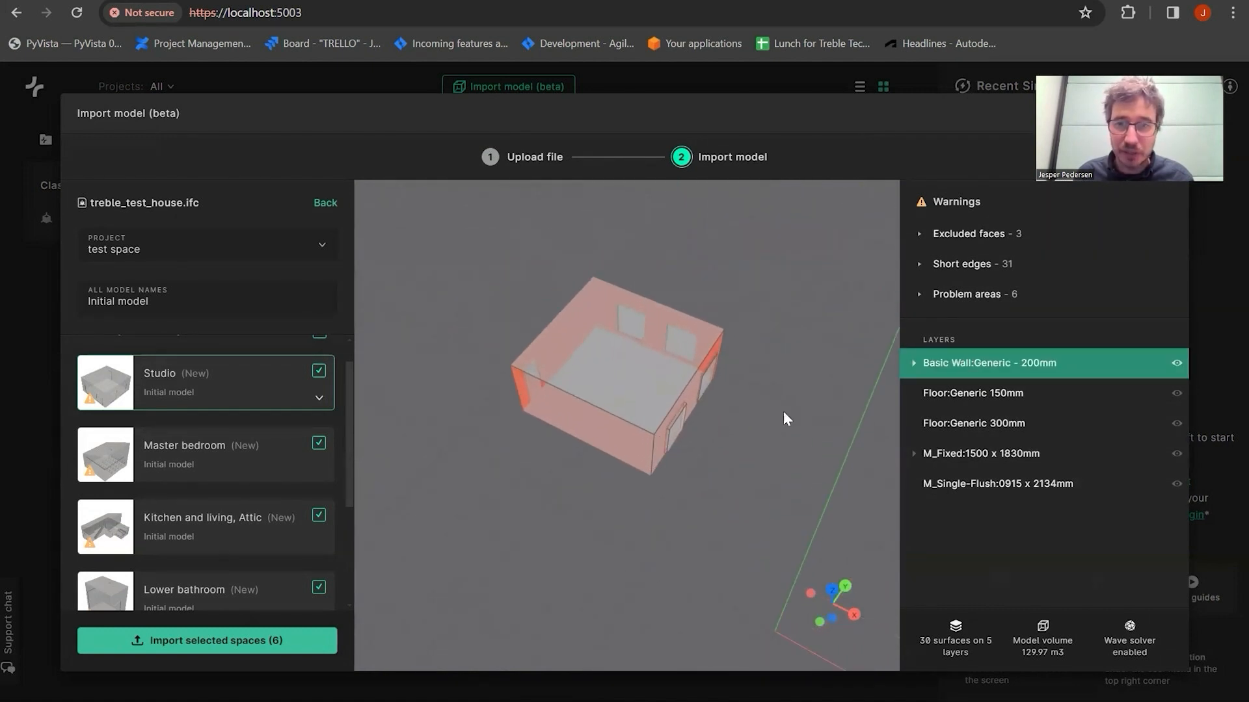
{"action": "scroll", "coordinate": [783, 418], "scroll_direction": "up", "scroll_amount": 2}
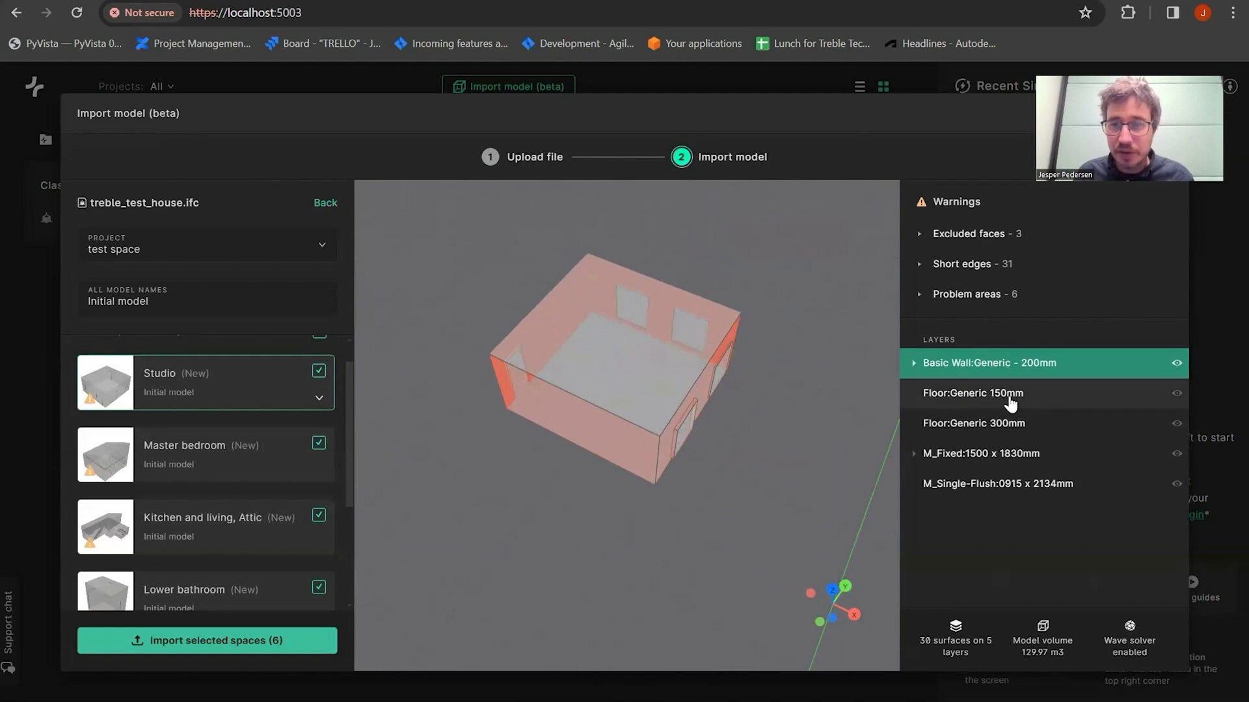
- Highlight the Studio's Floor:Generic 150mm, Floor:Generic 300mm, M_Fixed:1500 x 1830mm and M_Single-Flush:0915 x 2134mm layers in turn, then clear the highlight
{"action": "left_click", "coordinate": [974, 393]}
{"action": "left_click_drag", "start_coordinate": [732, 486], "coordinate": [672, 438]}
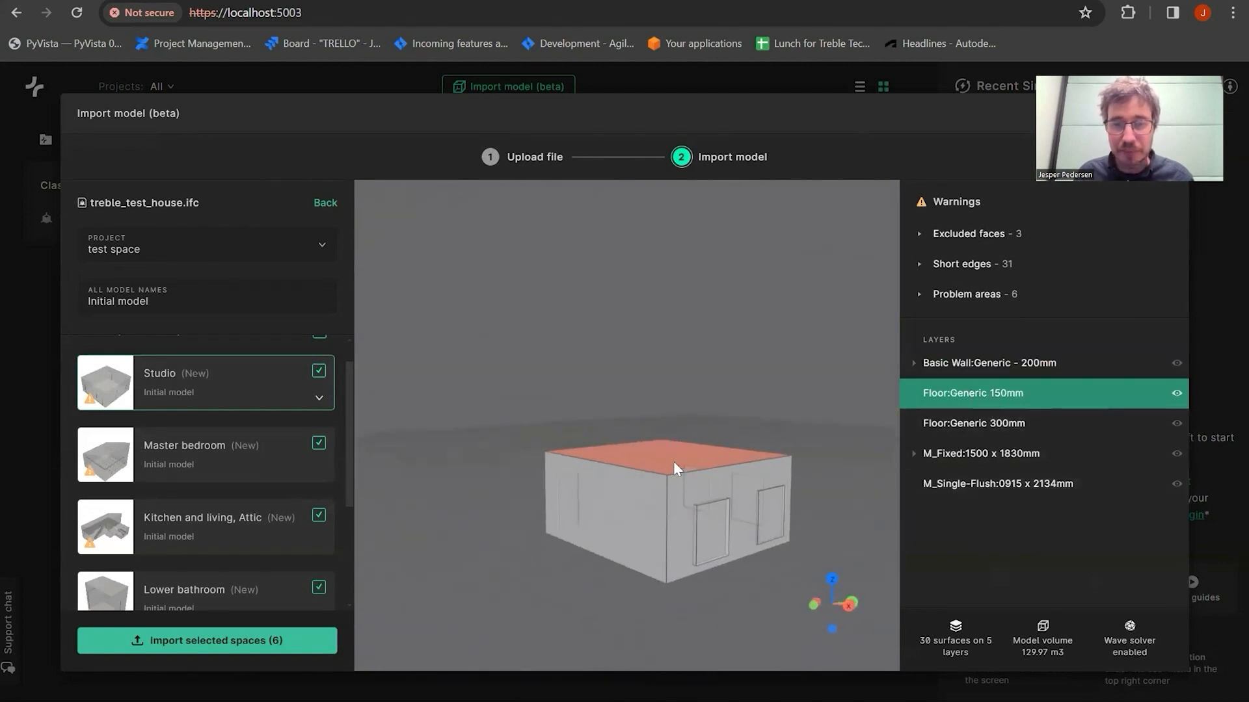
{"action": "left_click", "coordinate": [970, 421]}
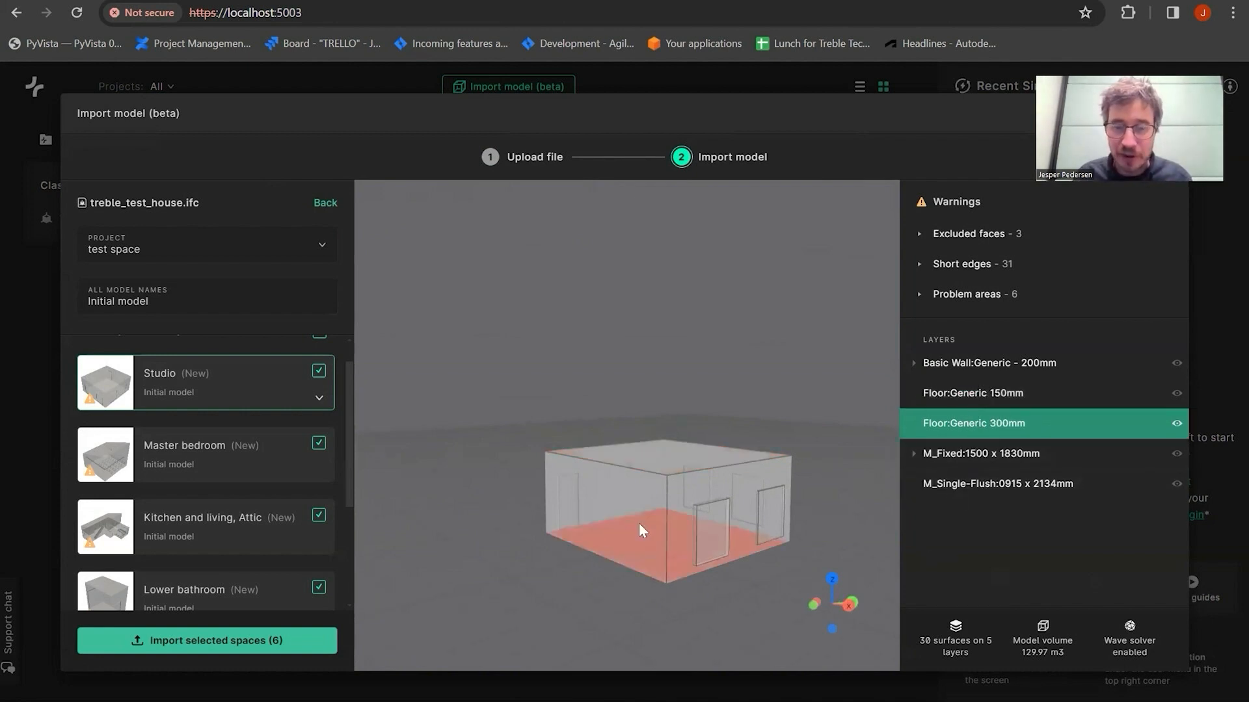
{"action": "left_click", "coordinate": [983, 467]}
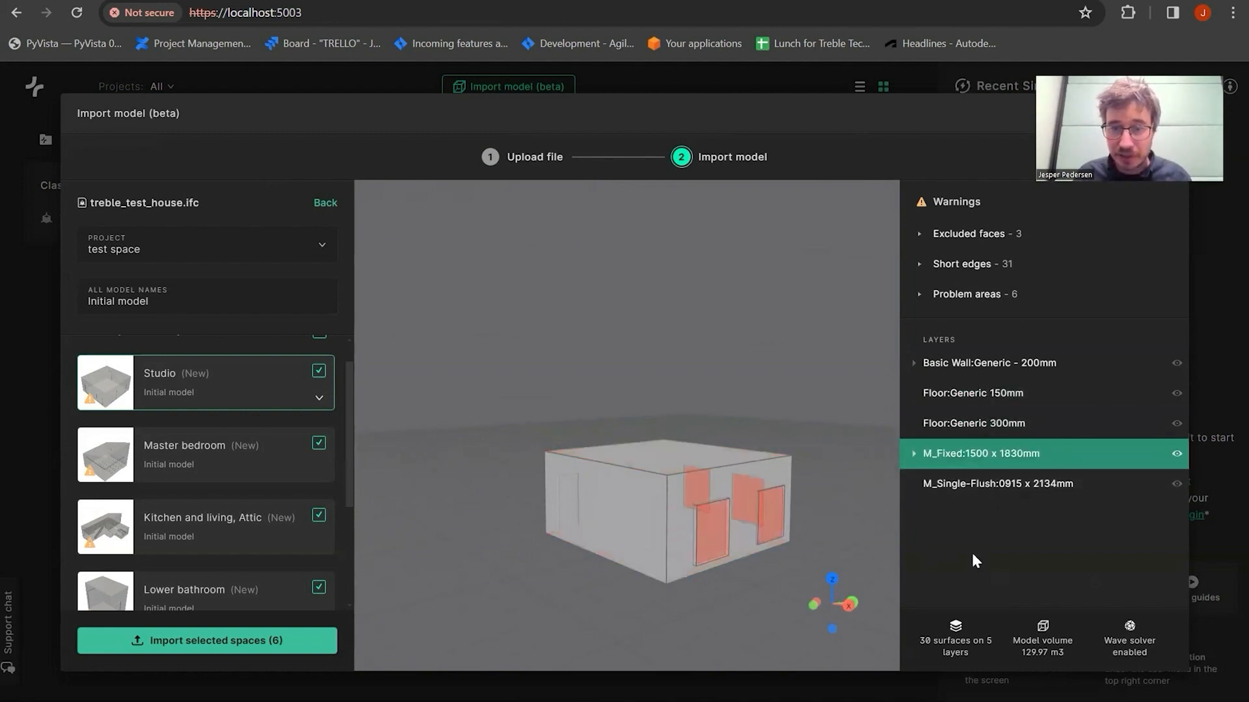
{"action": "left_click", "coordinate": [974, 486]}
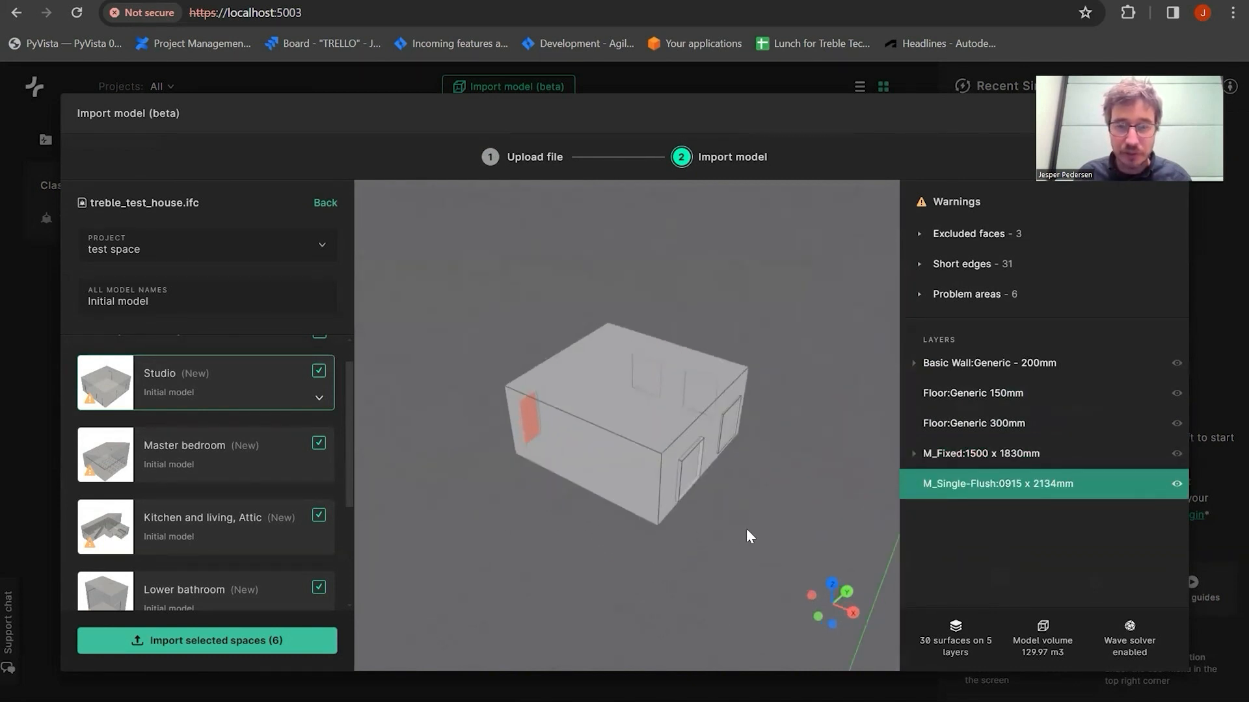
{"action": "left_click", "coordinate": [623, 471]}
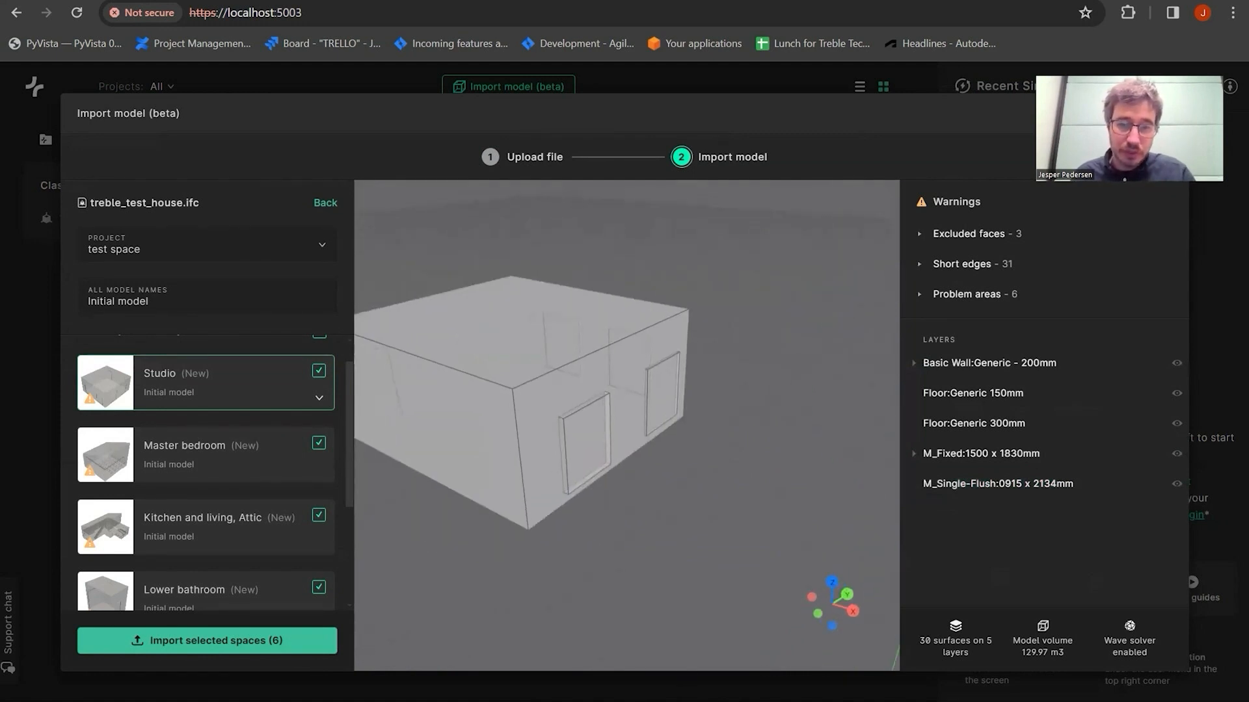
- Switch to BIMvision and select the Level 1 window beside the dining table to inspect its detailed frame
{"action": "key", "text": "alt+Tab"}
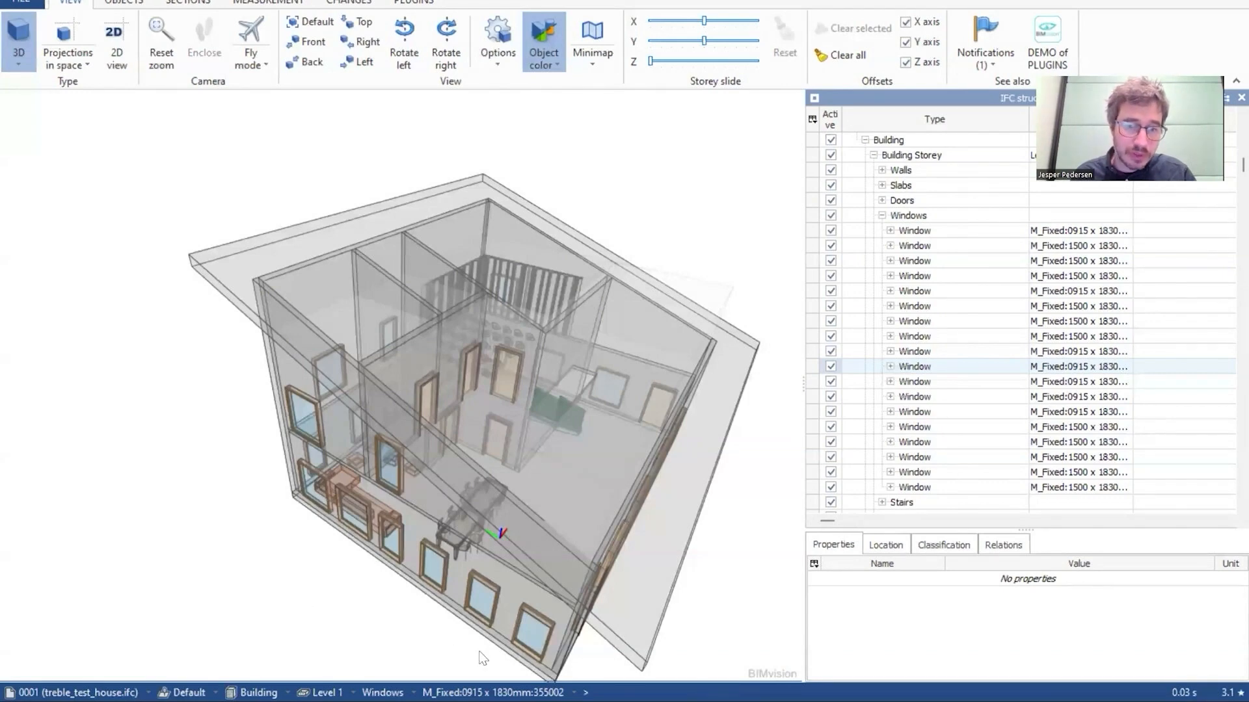
{"action": "scroll", "coordinate": [419, 618], "scroll_direction": "up", "scroll_amount": 5}
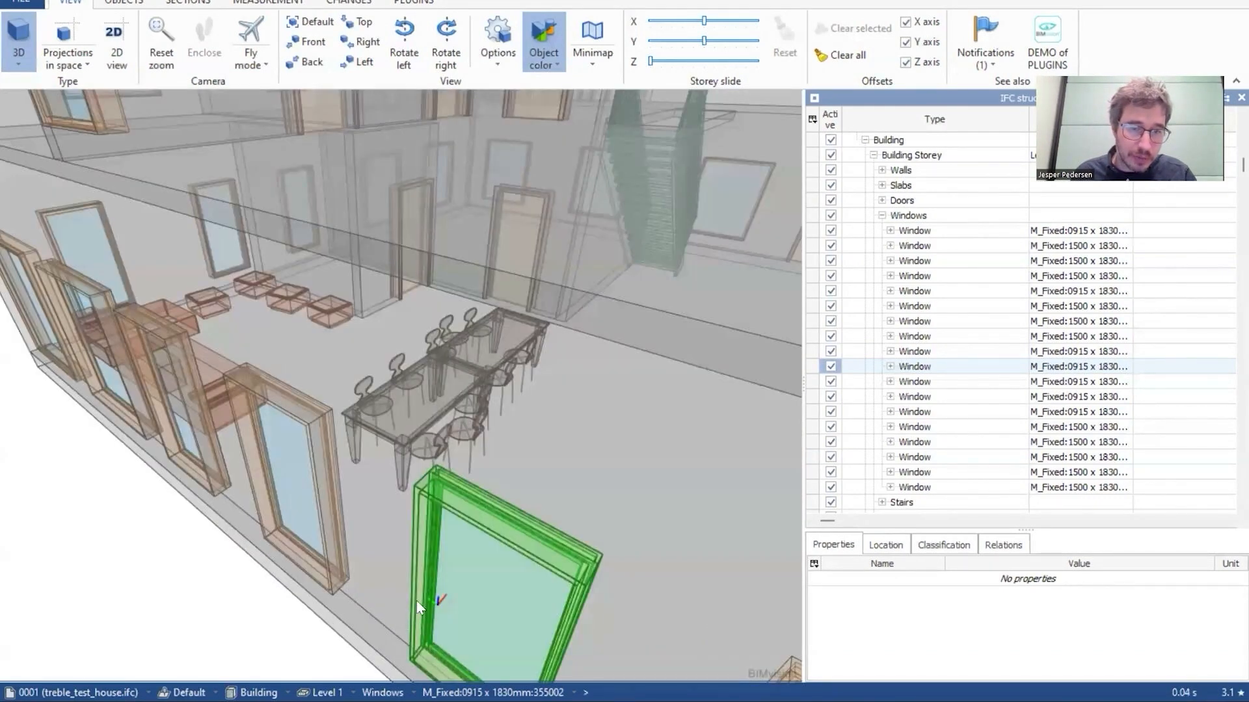
{"action": "left_click_drag", "start_coordinate": [416, 599], "coordinate": [514, 523]}
{"action": "left_click", "coordinate": [505, 517]}
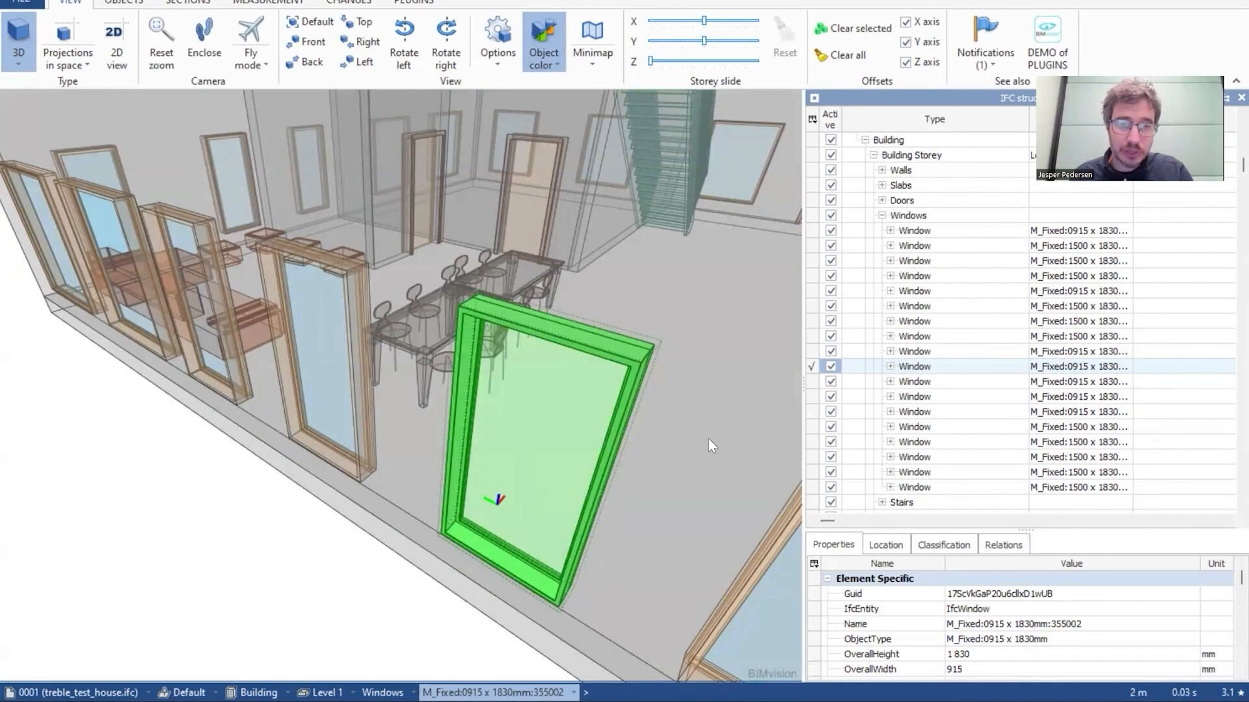
- Return to the Treble import and examine the Studio's simplified windows and door from several sides
{"action": "key", "text": "alt+Tab"}
{"action": "left_click_drag", "start_coordinate": [579, 441], "coordinate": [551, 412]}
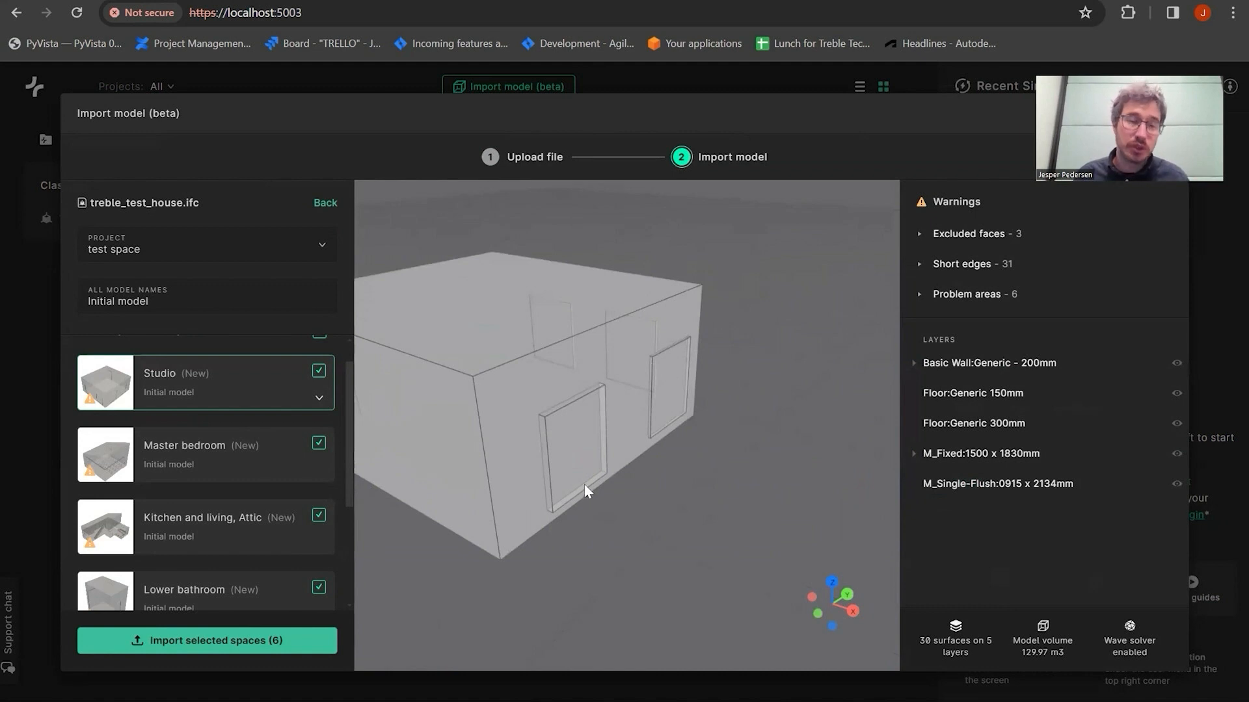
{"action": "left_click_drag", "start_coordinate": [623, 450], "coordinate": [731, 425]}
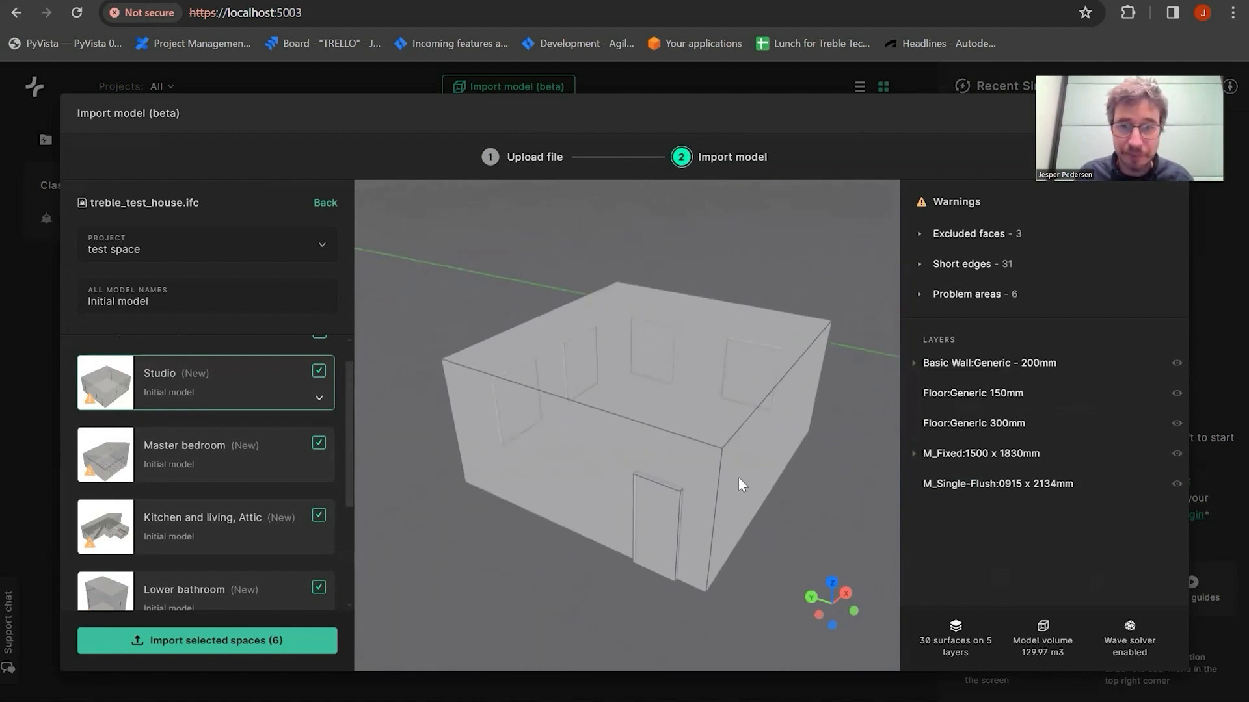
{"action": "mouse_move", "coordinate": [739, 485]}
{"action": "left_mouse_down"}
{"action": "mouse_move", "coordinate": [697, 488]}
{"action": "mouse_move", "coordinate": [738, 501]}
{"action": "left_mouse_up"}
{"action": "left_click_drag", "start_coordinate": [683, 544], "coordinate": [706, 514]}
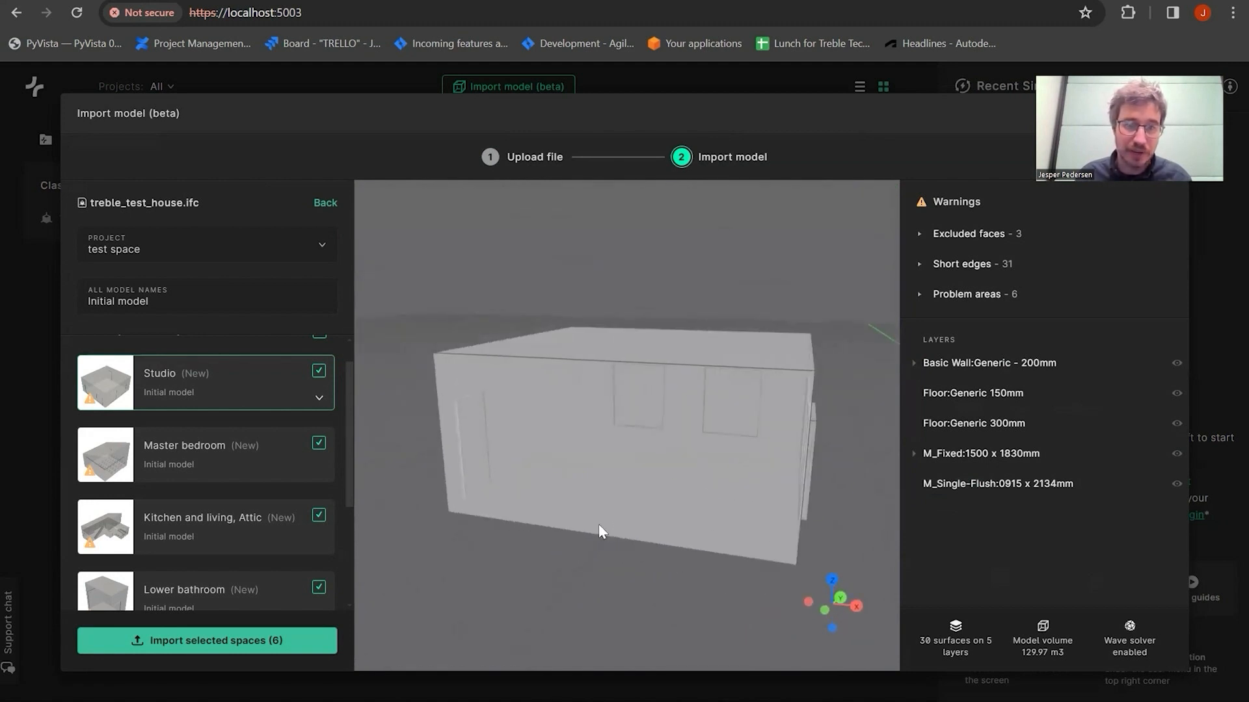
- Preview the Kitchen and living, Attic space and examine its windows, furniture, stairs and roof shape from several sides
{"action": "left_click", "coordinate": [106, 530]}
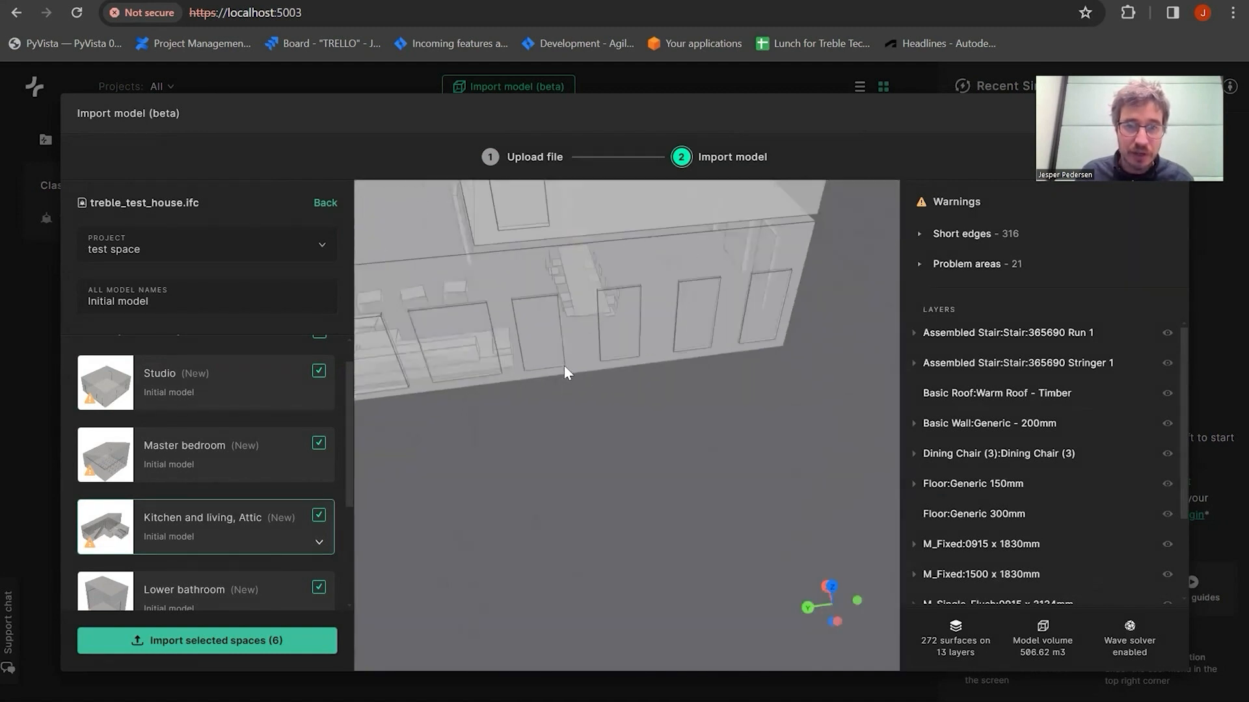
{"action": "left_click_drag", "start_coordinate": [722, 416], "coordinate": [555, 398]}
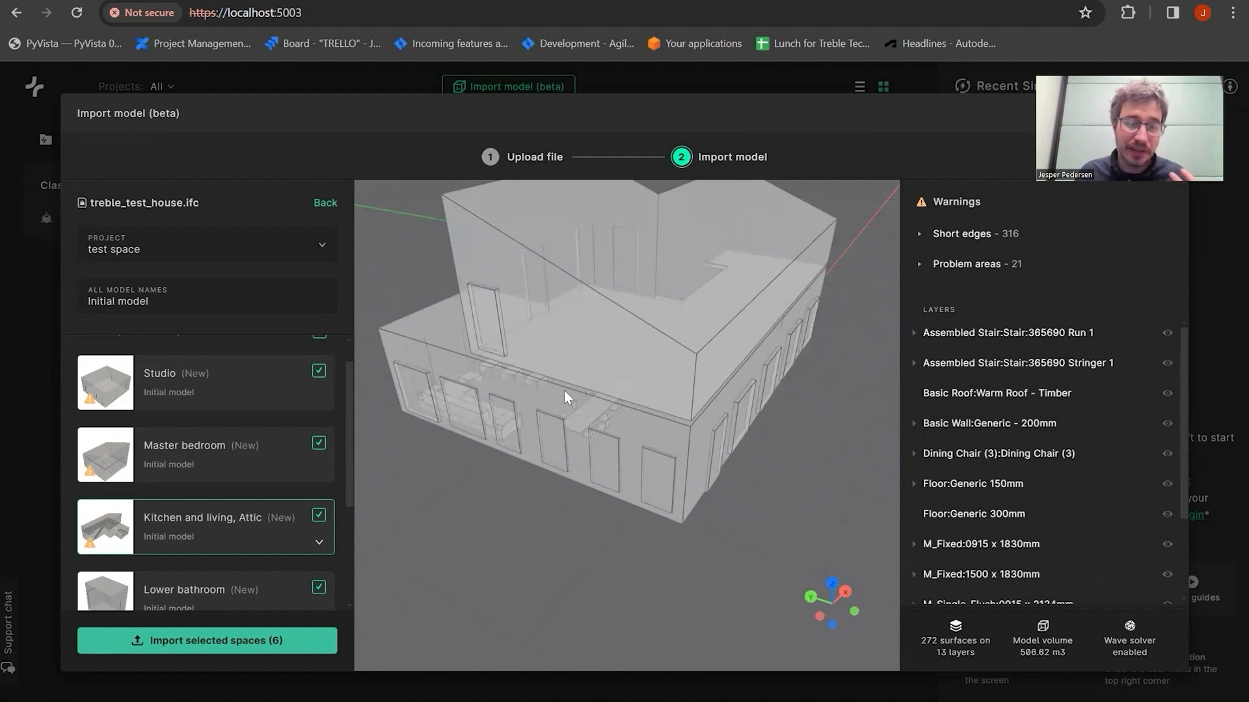
{"action": "left_click_drag", "start_coordinate": [701, 531], "coordinate": [660, 396]}
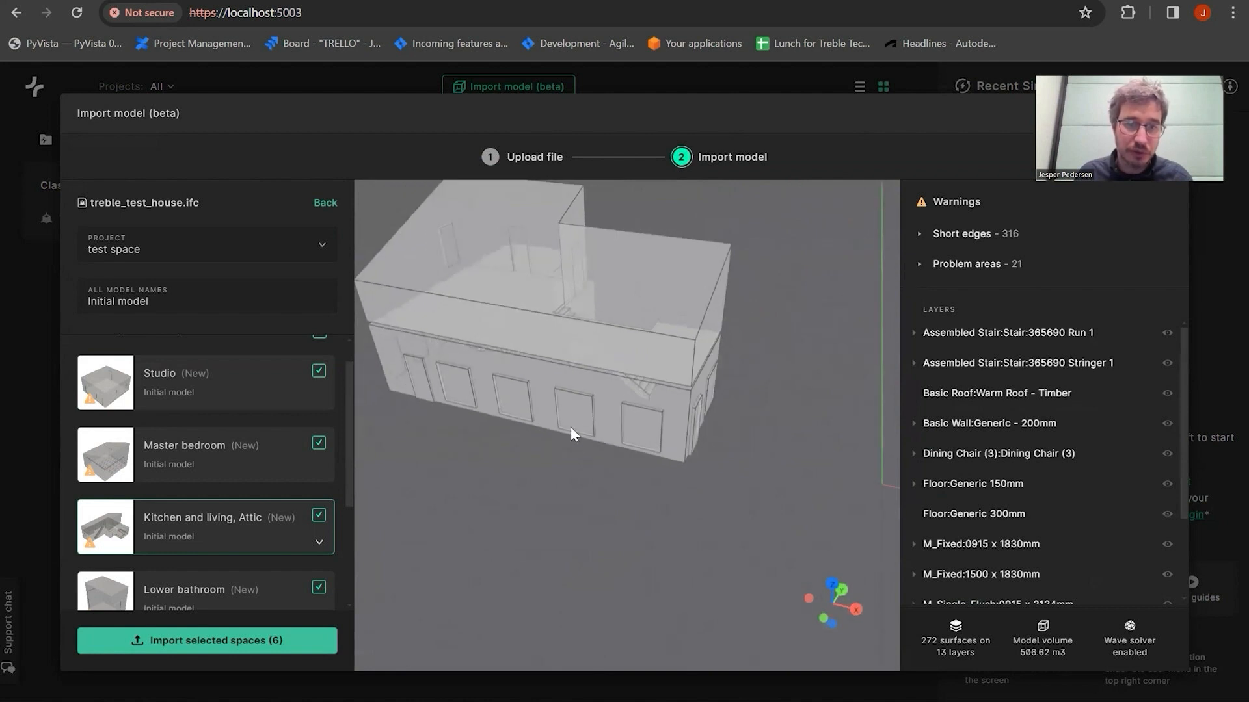
{"action": "scroll", "coordinate": [599, 487], "scroll_direction": "up", "scroll_amount": 5}
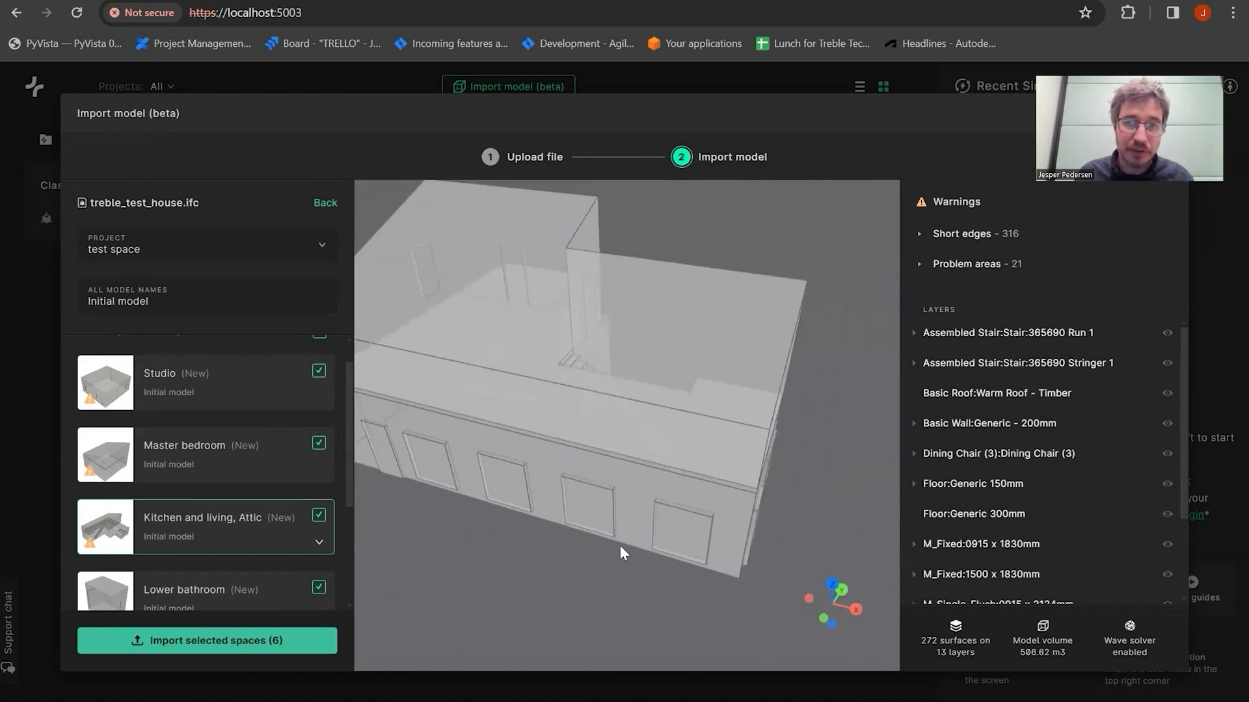
{"action": "mouse_move", "coordinate": [619, 545]}
{"action": "left_mouse_down"}
{"action": "mouse_move", "coordinate": [603, 532]}
{"action": "mouse_move", "coordinate": [613, 518]}
{"action": "mouse_move", "coordinate": [625, 526]}
{"action": "left_mouse_up"}
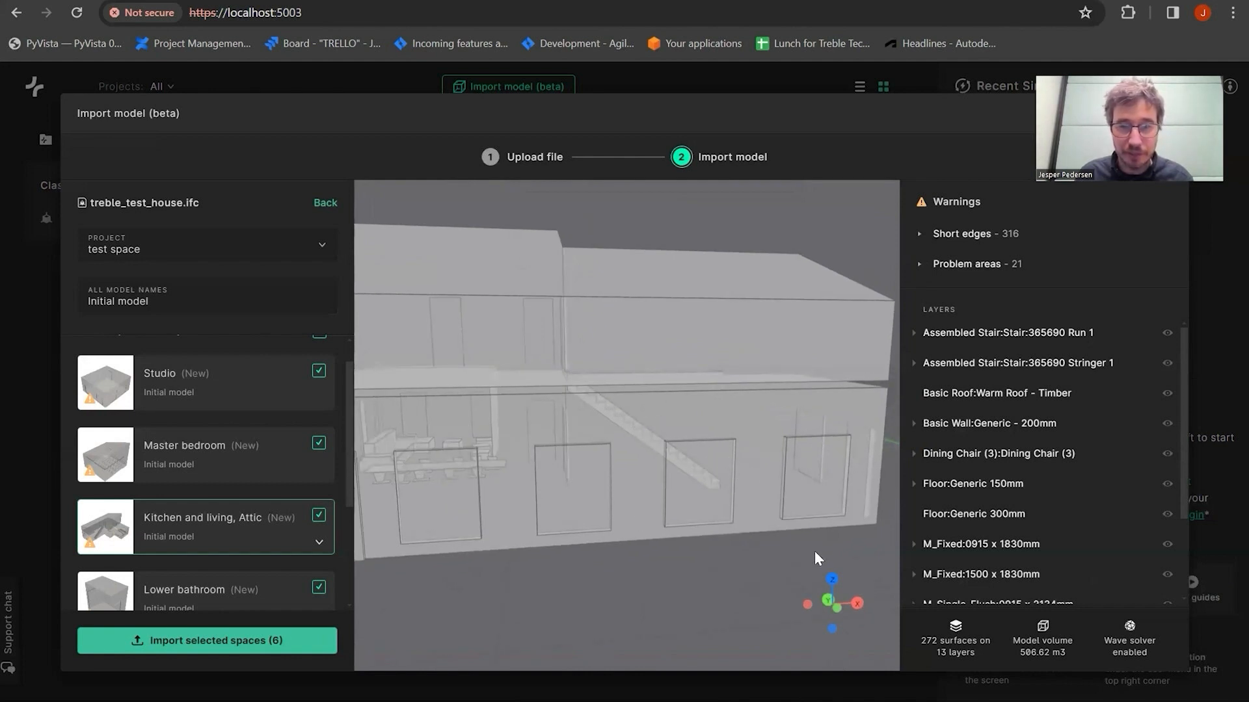
- Examine the windows, dining table and sofa of the Kitchen and living, Attic, and compare them with the original furniture in BIMvision
{"action": "left_click_drag", "start_coordinate": [596, 510], "coordinate": [623, 483]}
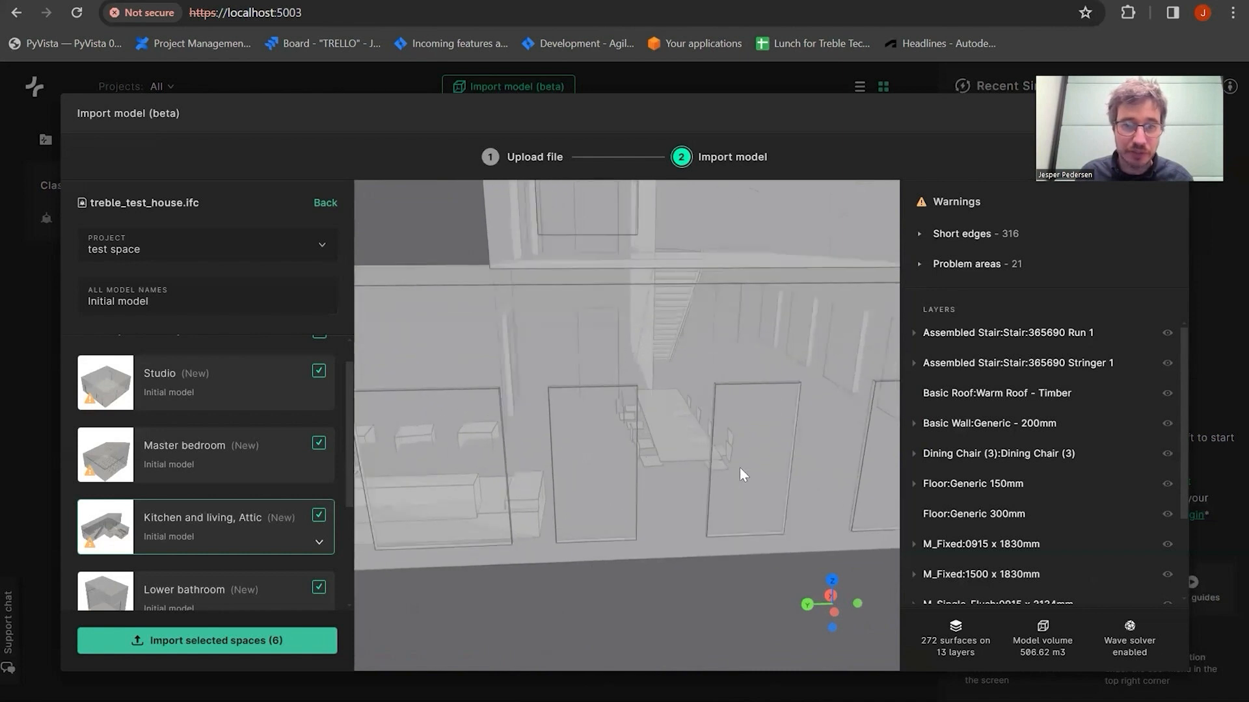
{"action": "left_click_drag", "start_coordinate": [741, 473], "coordinate": [718, 558]}
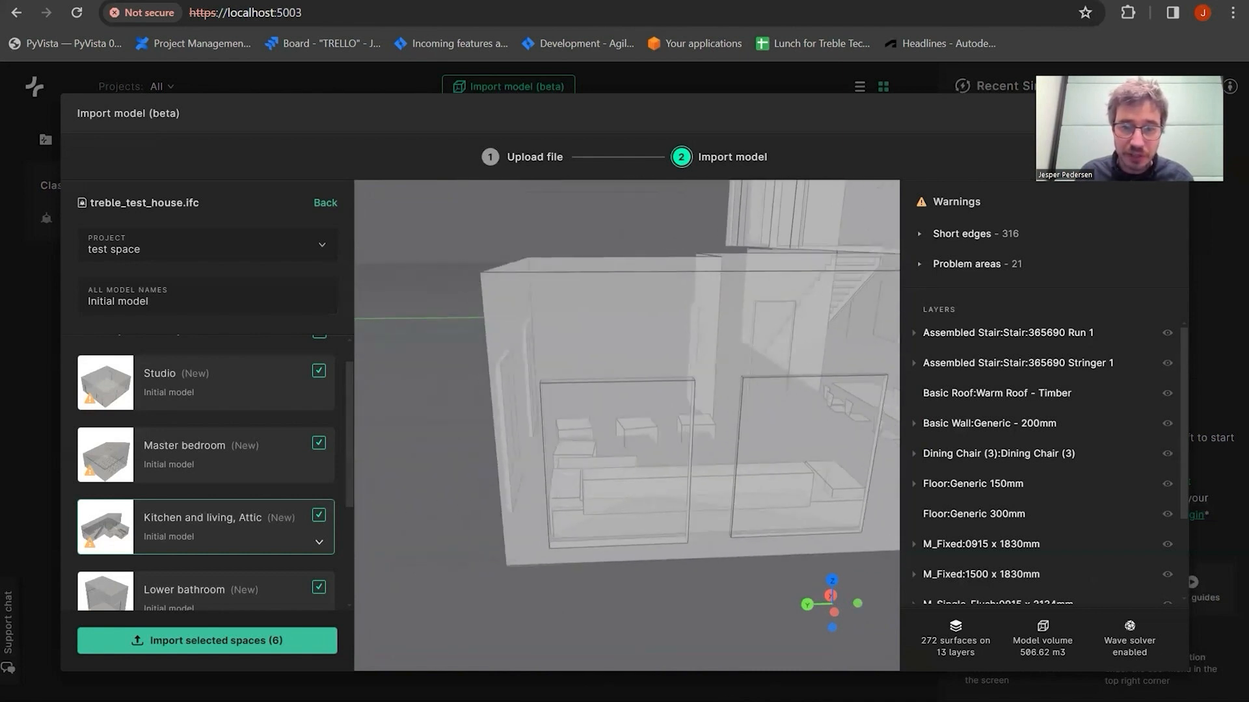
{"action": "key", "text": "alt+Tab"}
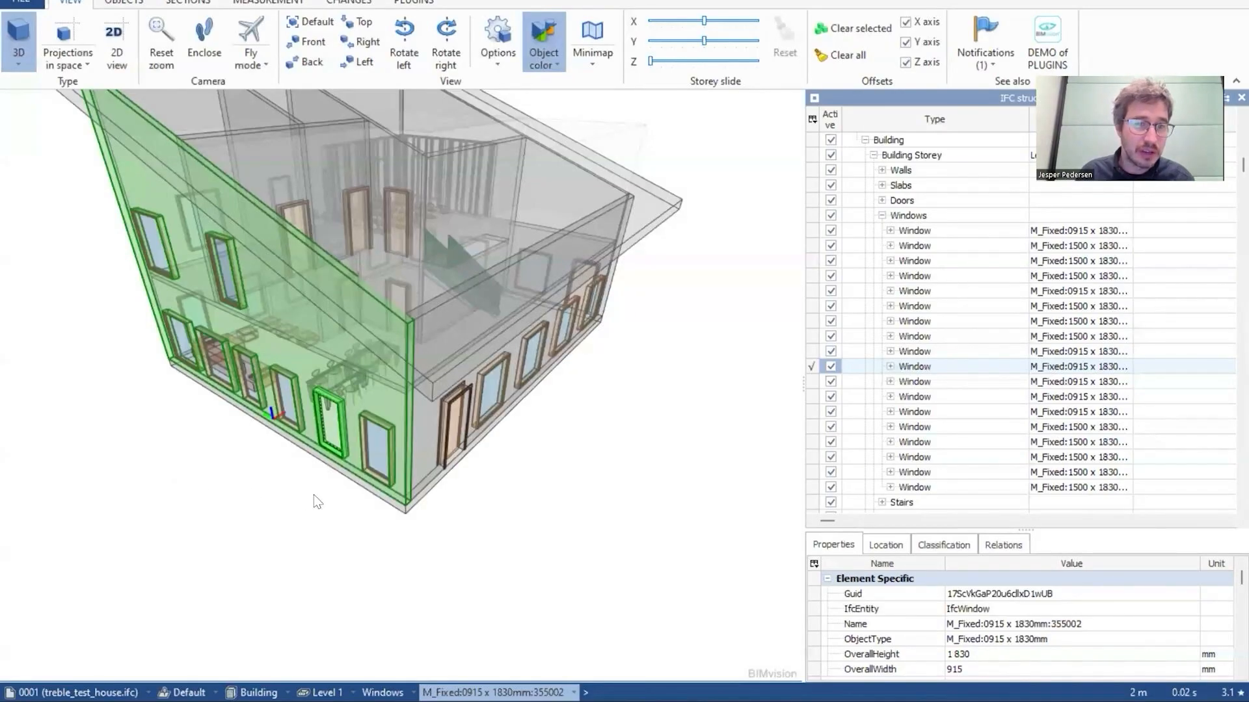
{"action": "left_click_drag", "start_coordinate": [326, 441], "coordinate": [346, 465]}
{"action": "scroll", "coordinate": [286, 489], "scroll_direction": "up", "scroll_amount": 5}
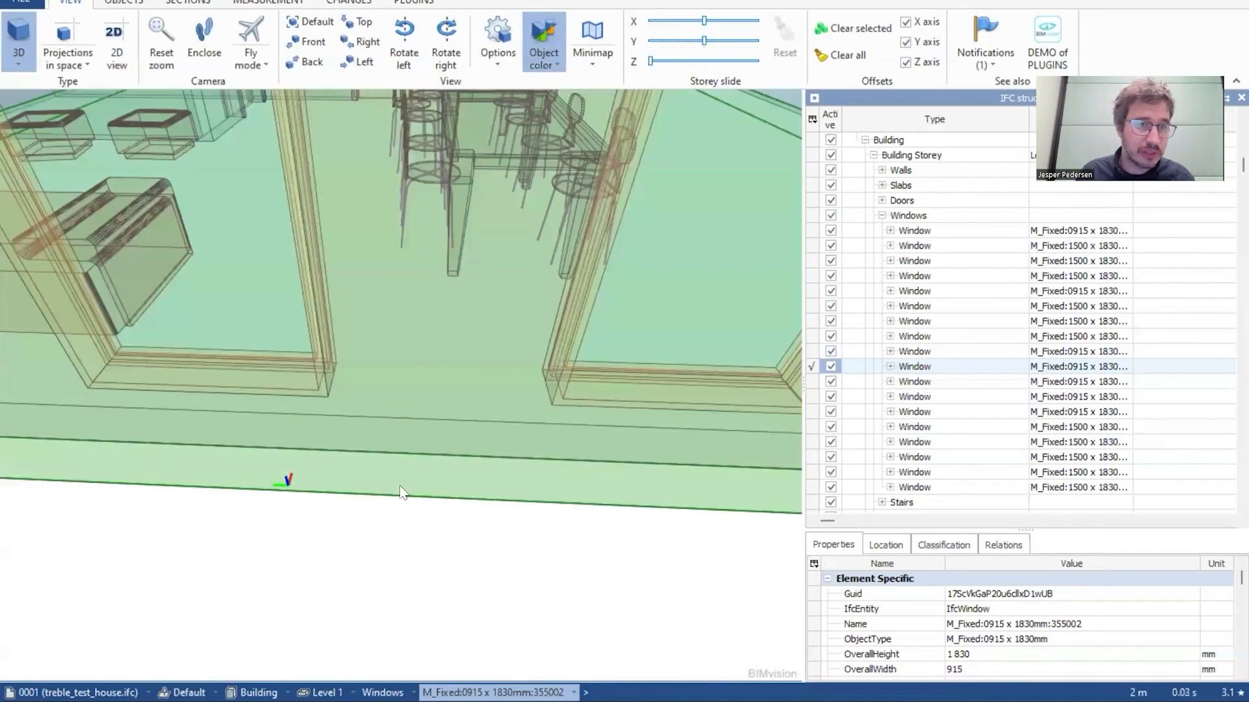
{"action": "left_click_drag", "start_coordinate": [294, 229], "coordinate": [388, 433]}
- Return to the Treble import and examine the Kitchen and living, Attic's simplified furniture, window row and stairs
{"action": "key", "text": "alt+Tab"}
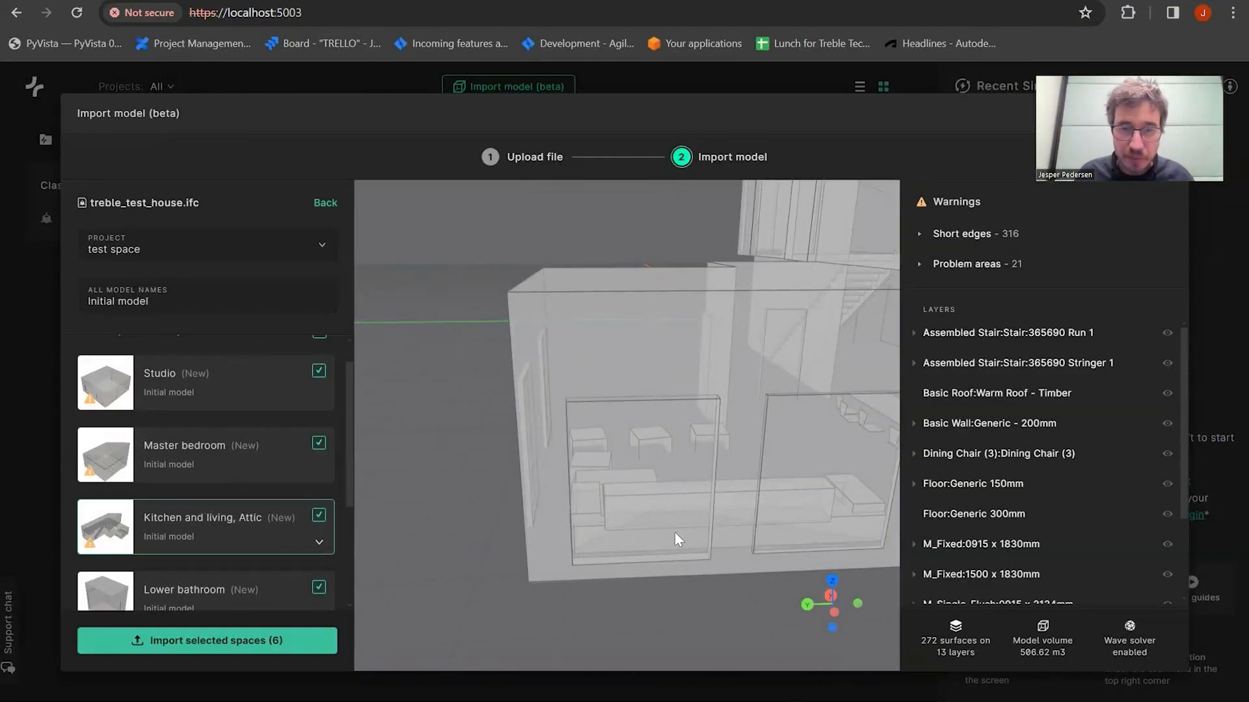
{"action": "left_click_drag", "start_coordinate": [674, 532], "coordinate": [344, 400]}
{"action": "scroll", "coordinate": [595, 515], "scroll_direction": "up", "scroll_amount": 3}
{"action": "scroll", "coordinate": [566, 515], "scroll_direction": "down", "scroll_amount": 5}
{"action": "scroll", "coordinate": [346, 402], "scroll_direction": "down", "scroll_amount": 1}
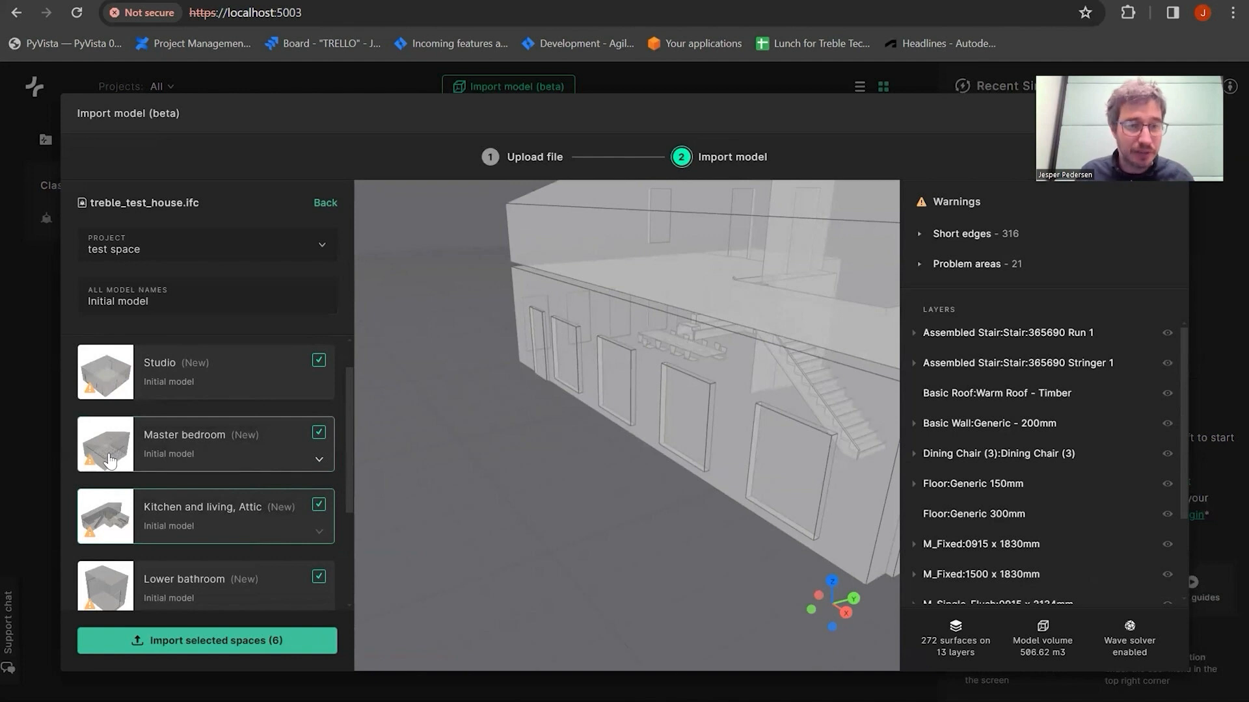
- Preview the Master bedroom and examine its rows of chairs, door and wall opening from several sides
{"action": "left_click", "coordinate": [110, 460]}
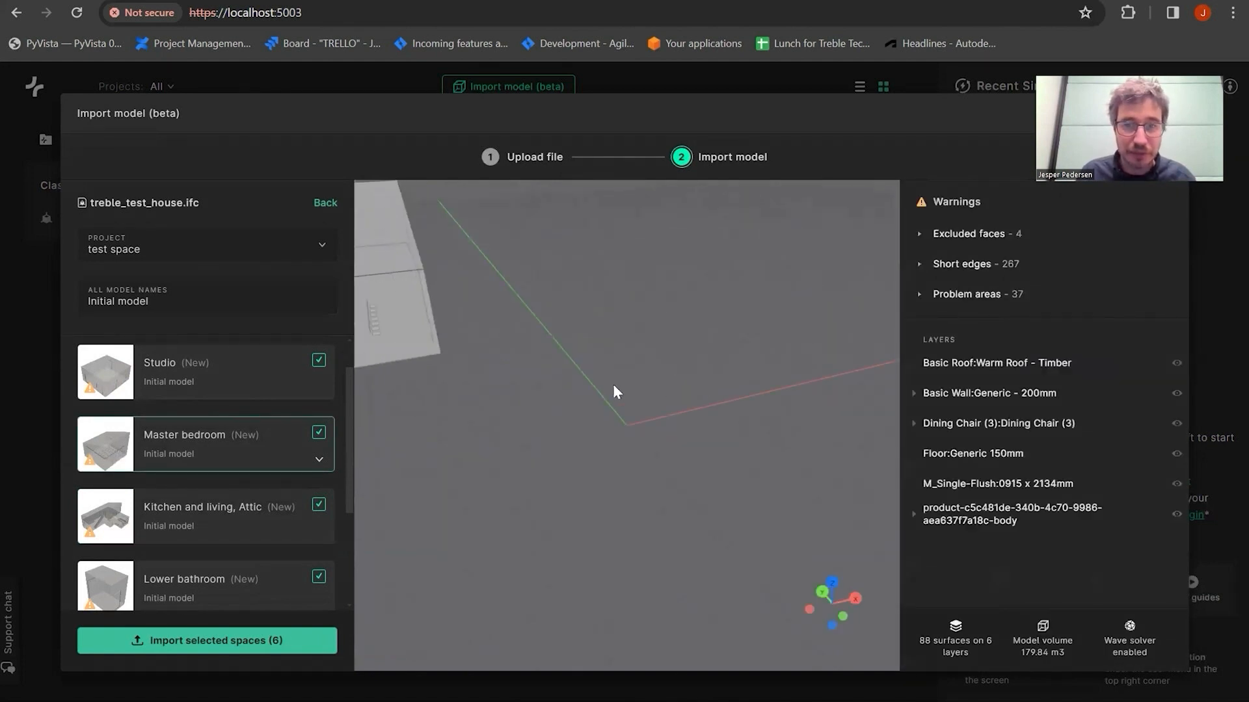
{"action": "left_click_drag", "start_coordinate": [737, 450], "coordinate": [658, 286]}
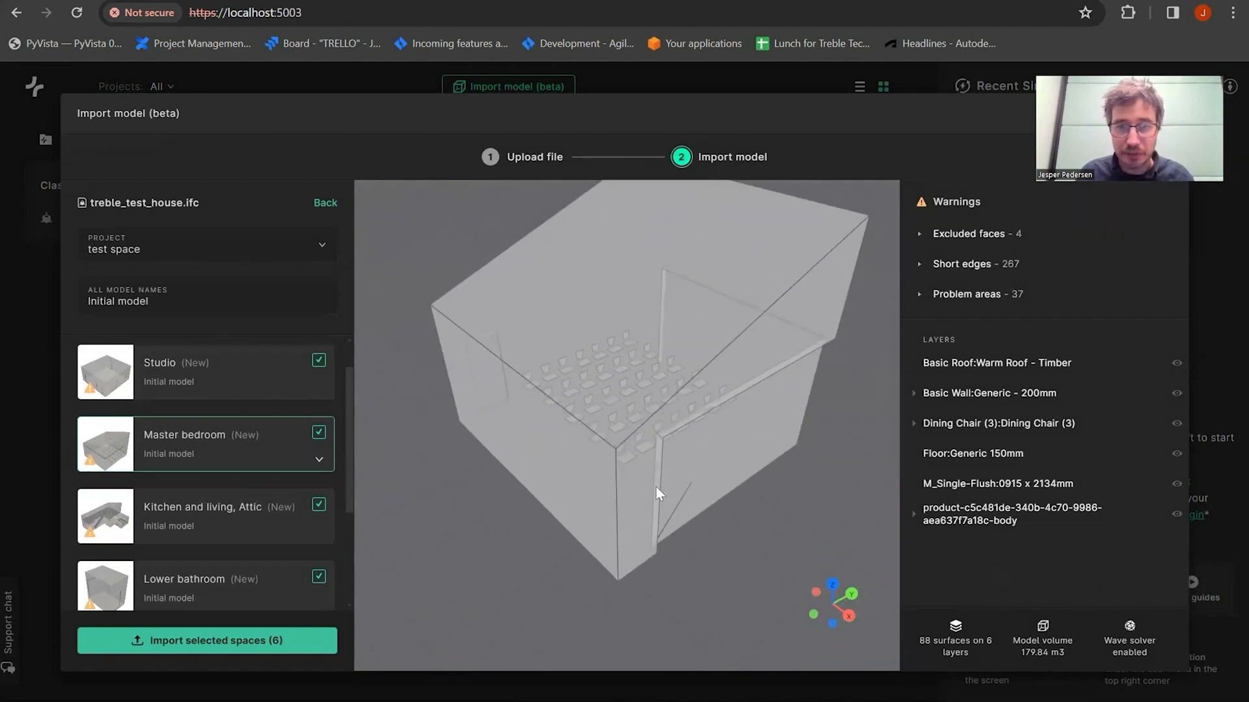
{"action": "left_click_drag", "start_coordinate": [655, 487], "coordinate": [683, 440]}
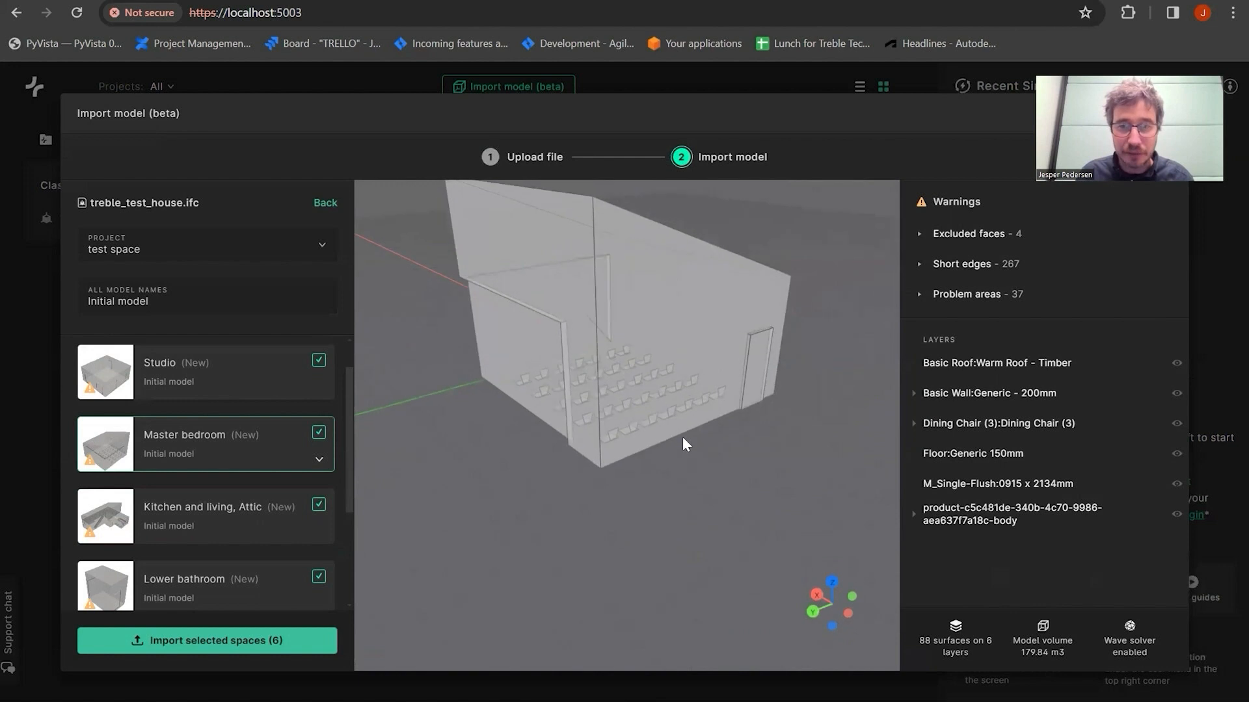
{"action": "scroll", "coordinate": [694, 442], "scroll_direction": "up", "scroll_amount": 2}
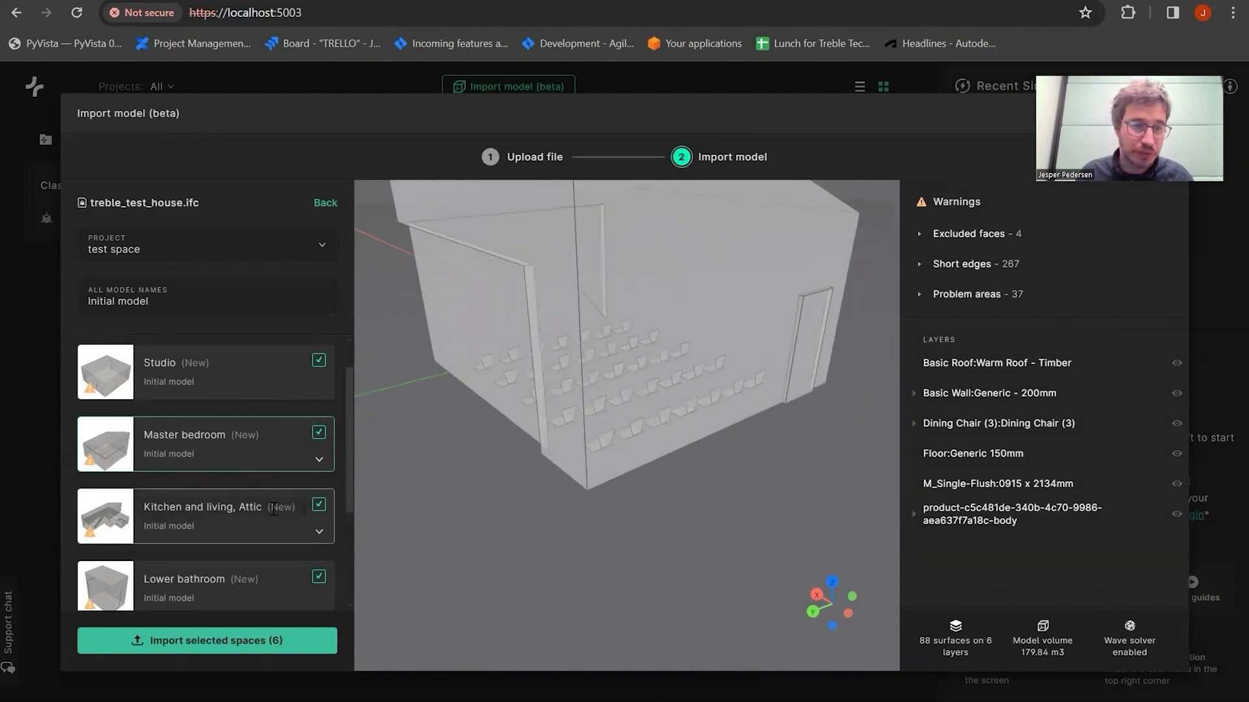
- Preview the Kitchen and living, Attic and the Lower bathroom, and import the six selected spaces into the test space project
{"action": "left_click", "coordinate": [248, 499]}
{"action": "scroll", "coordinate": [130, 456], "scroll_direction": "down", "scroll_amount": 3}
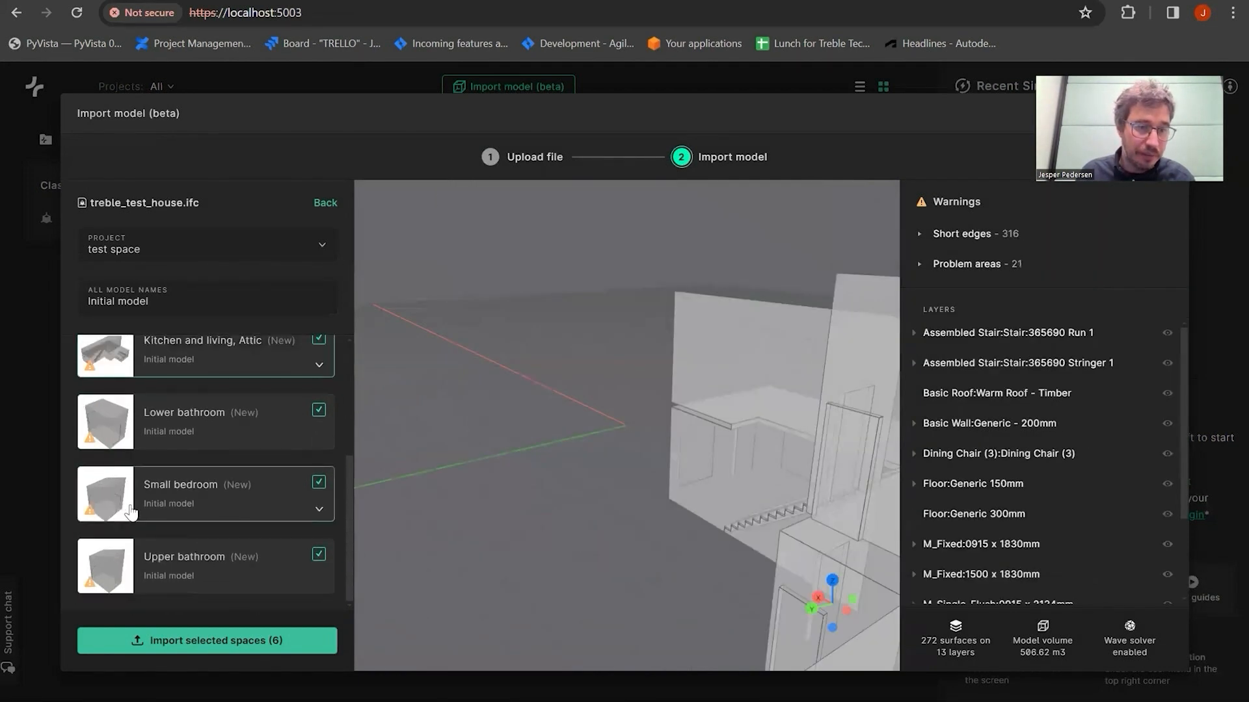
{"action": "left_click", "coordinate": [112, 423]}
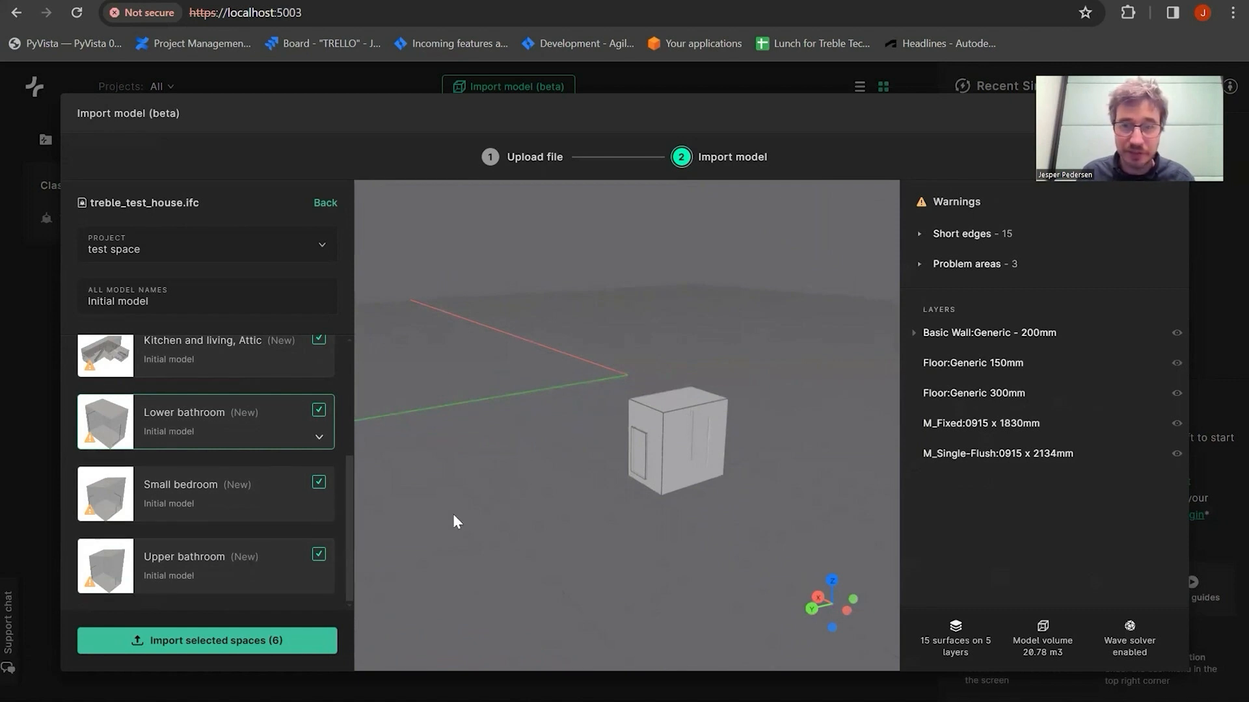
{"action": "left_click", "coordinate": [200, 645]}
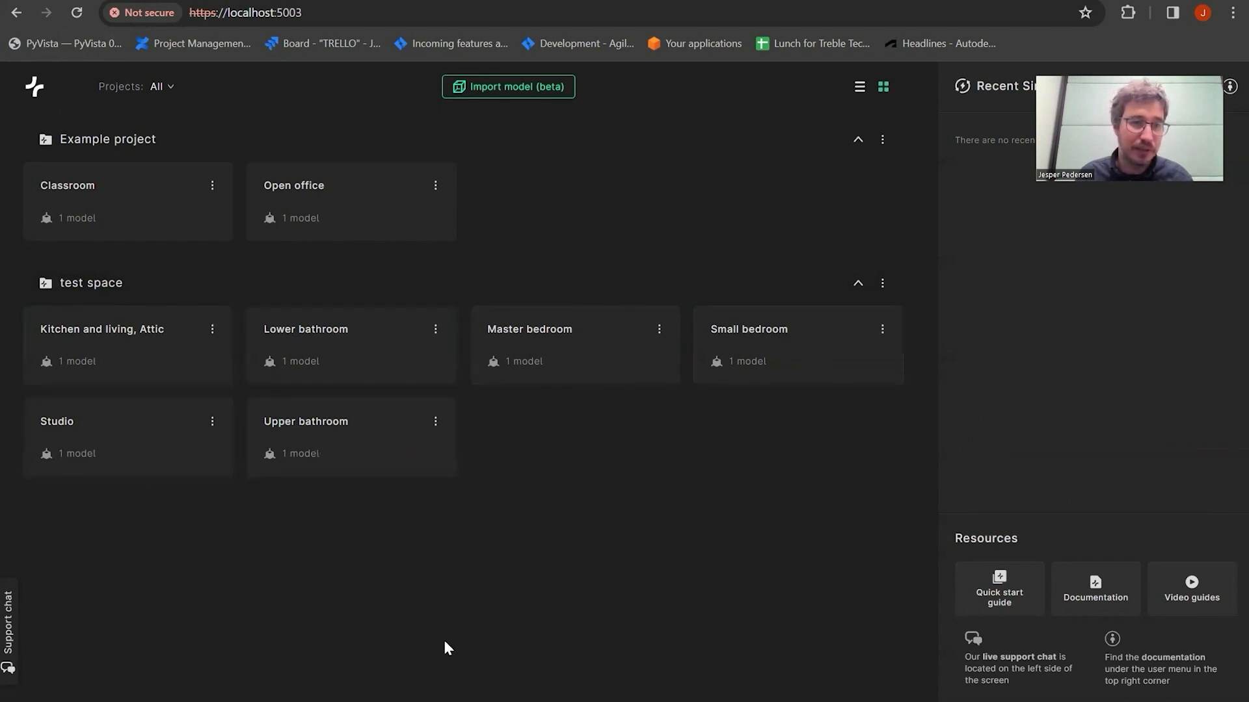
- Open the Initial model of the Kitchen and living, Attic space in the editor
{"action": "left_click", "coordinate": [148, 343]}
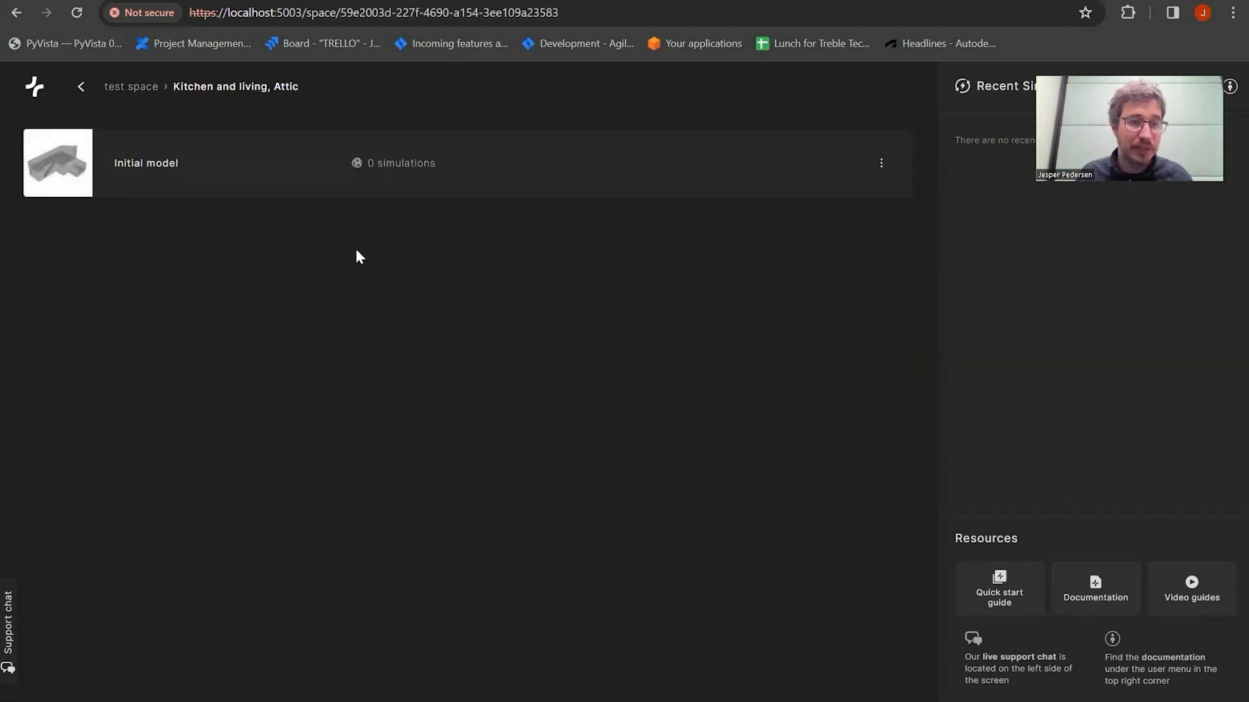
{"action": "left_click", "coordinate": [234, 184]}
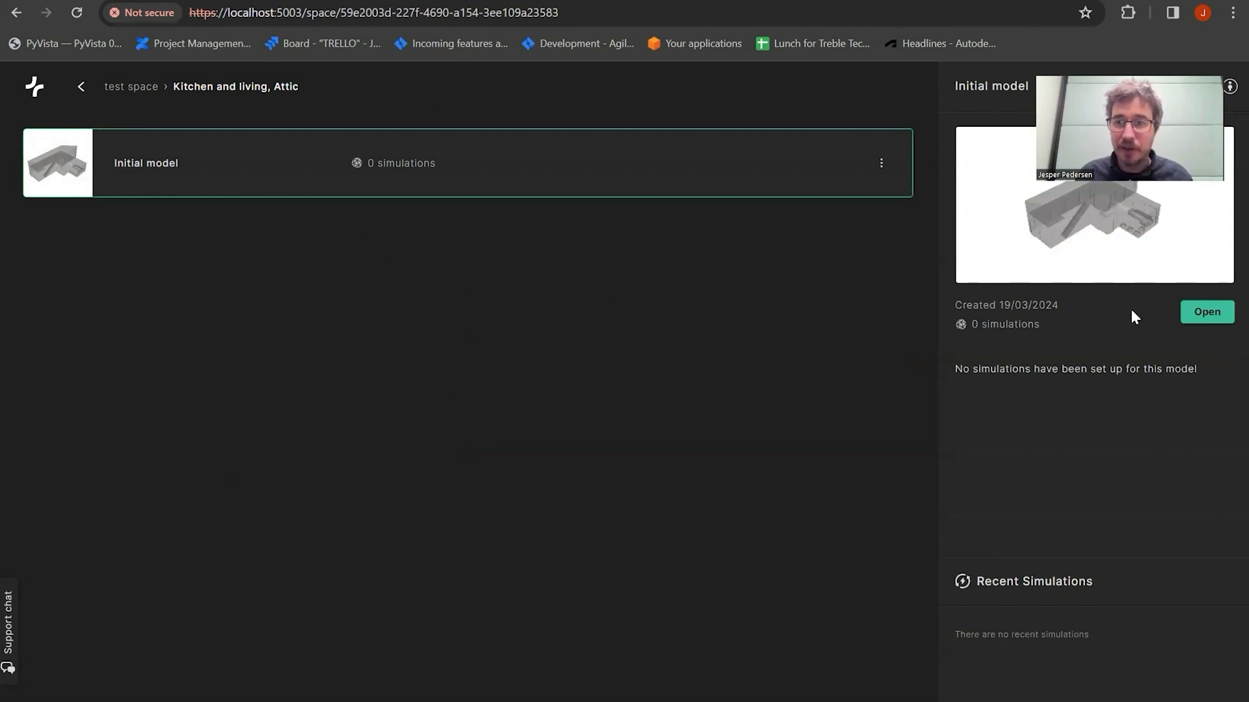
{"action": "left_click", "coordinate": [1207, 312]}
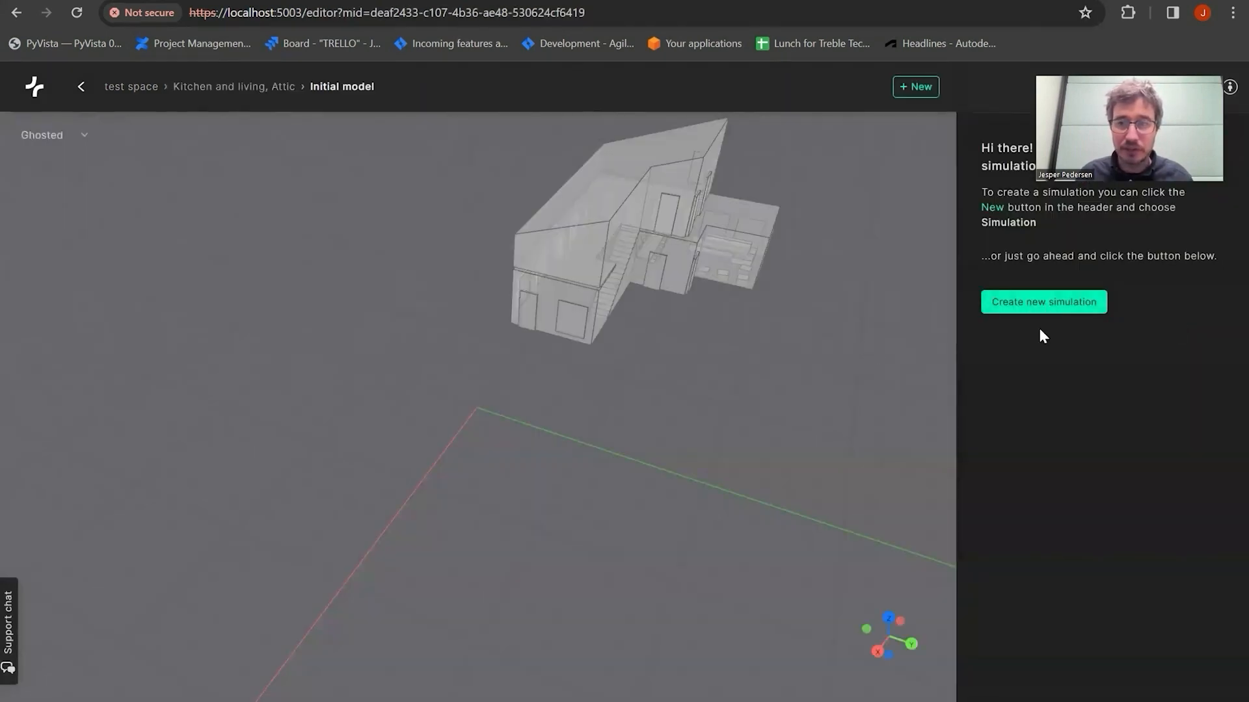
- Create a new simulation named "initial sim" and highlight its Assembled Stair:Stair:365690 Run 1 layer to inspect the stairs
{"action": "left_click", "coordinate": [1041, 310]}
{"action": "type", "text": "initial sim"}
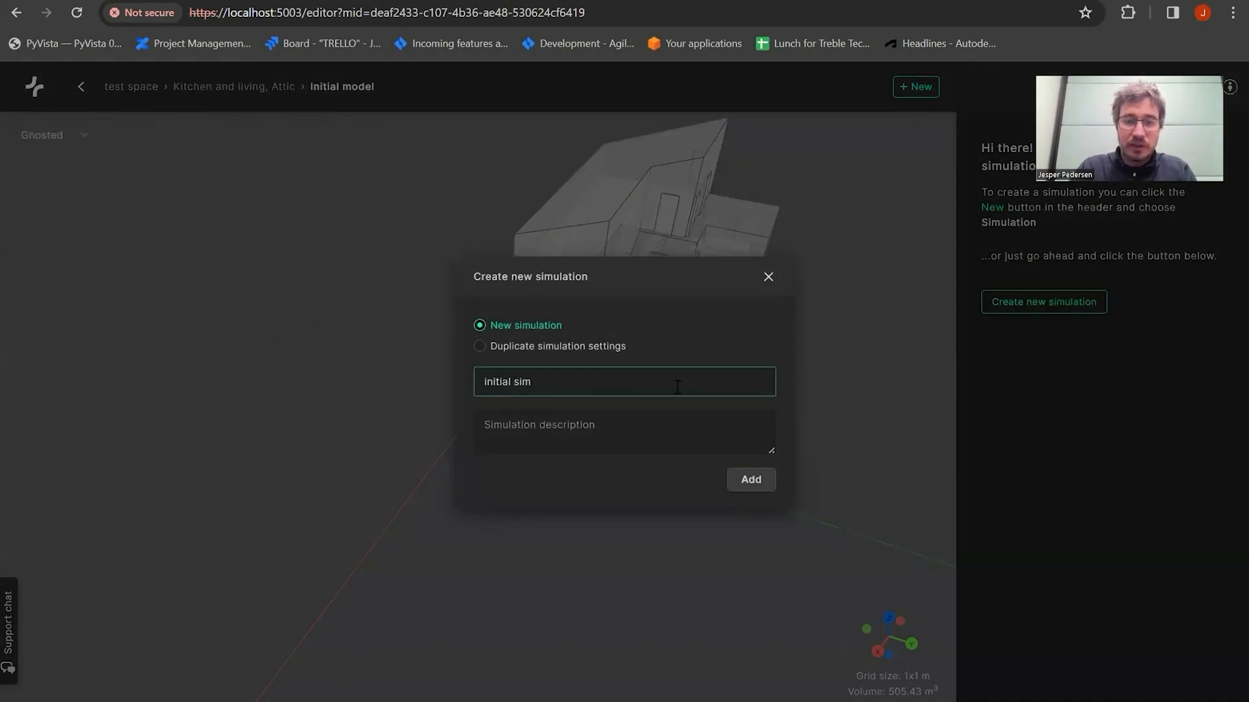
{"action": "key", "text": "Return"}
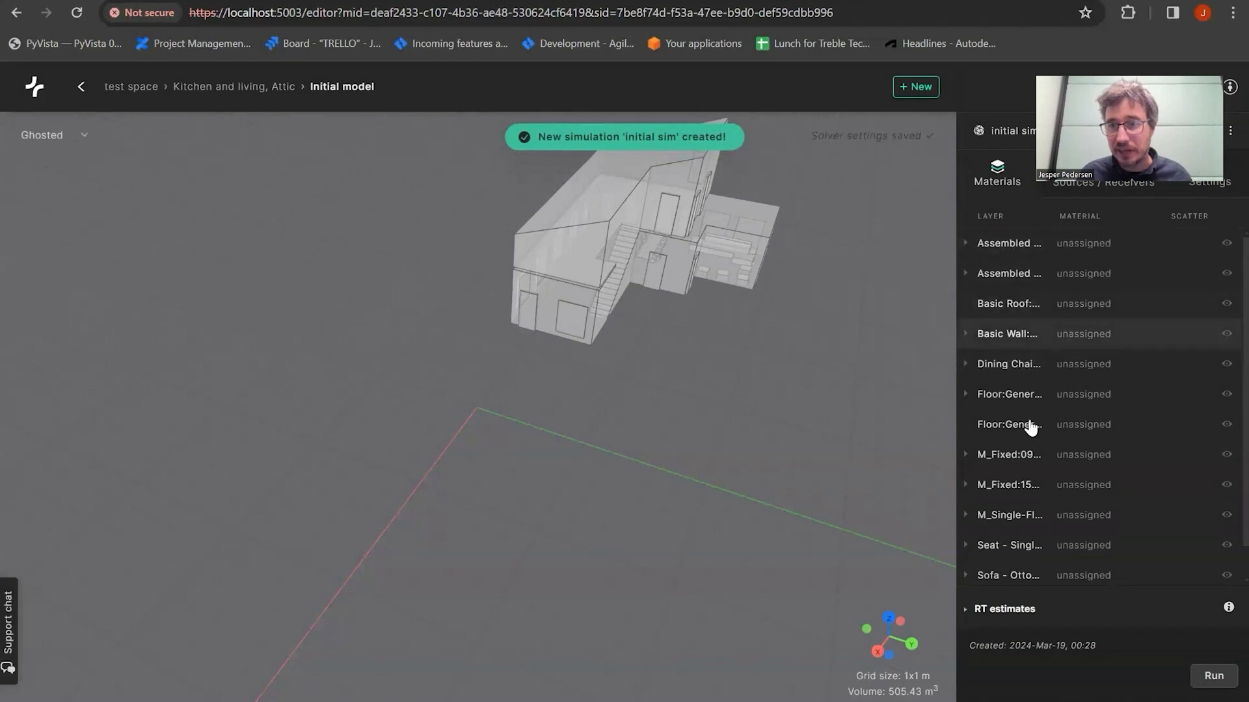
{"action": "left_click", "coordinate": [1001, 245]}
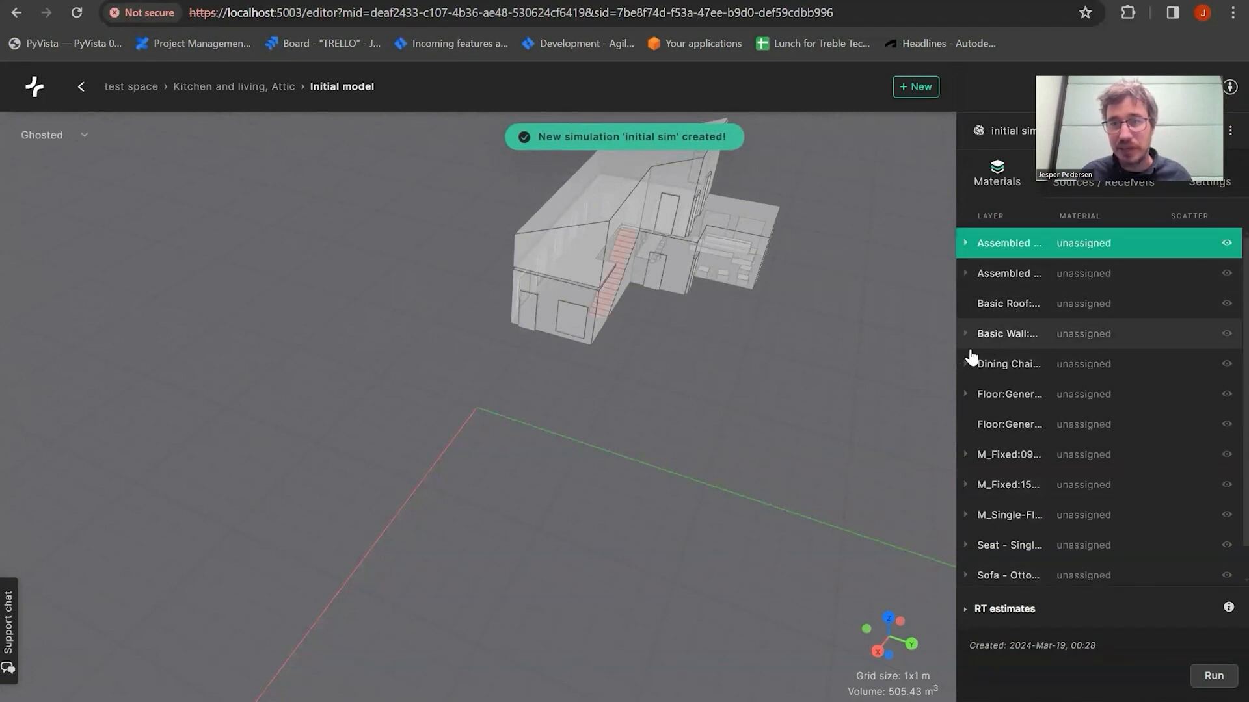
{"action": "left_click_drag", "start_coordinate": [768, 325], "coordinate": [585, 388]}
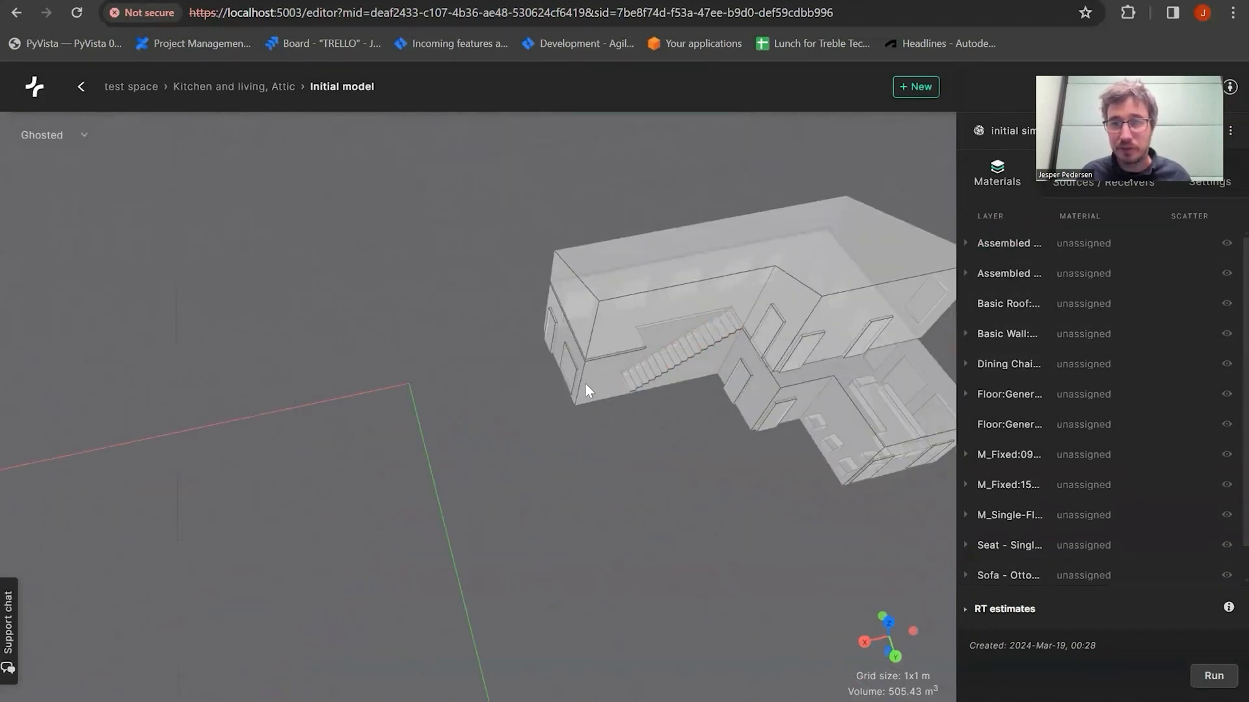
- Return to the project overview, reopen the Kitchen and living, Attic space and open the Initial model's options
{"action": "left_click", "coordinate": [34, 88]}
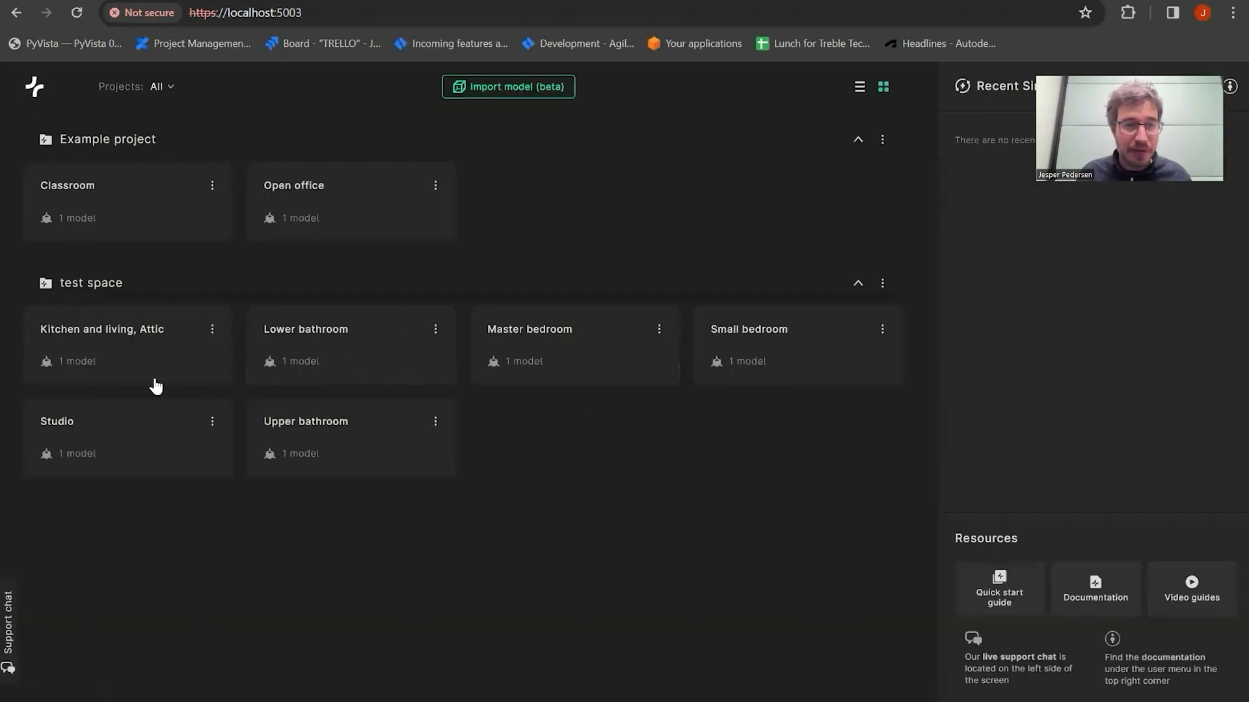
{"action": "left_click", "coordinate": [124, 339]}
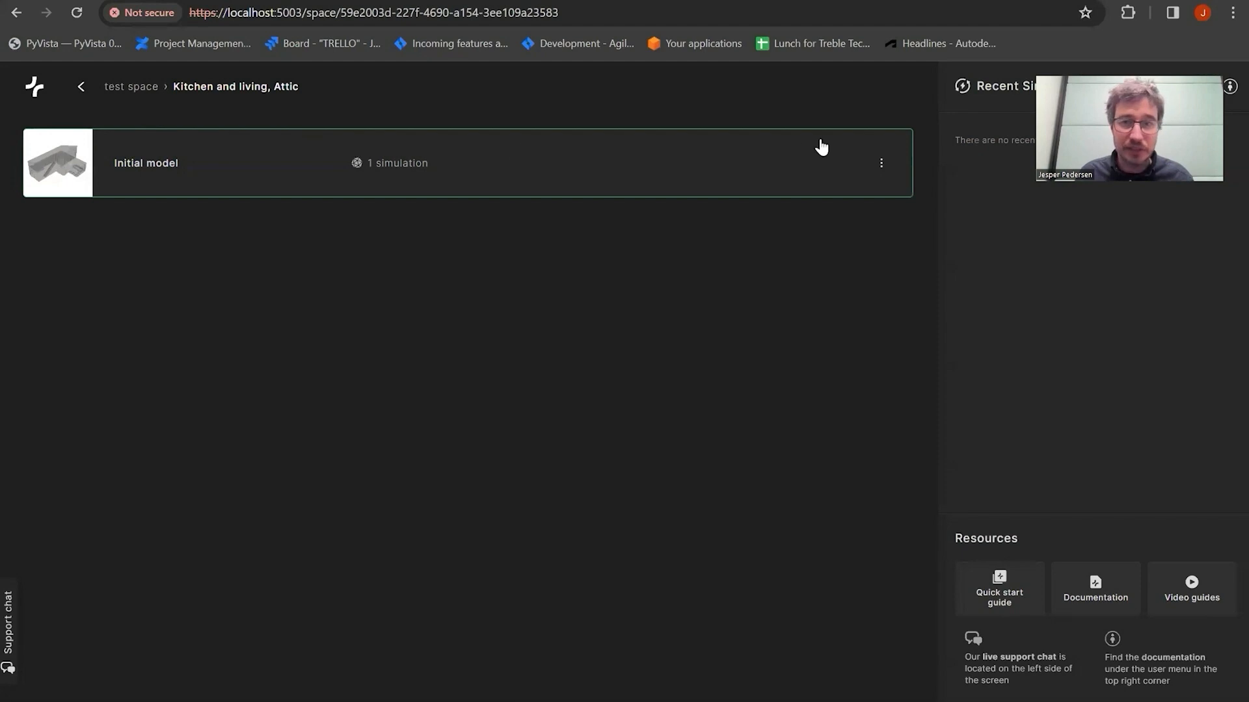
{"action": "left_click", "coordinate": [882, 164]}
{"action": "left_click", "coordinate": [823, 241]}
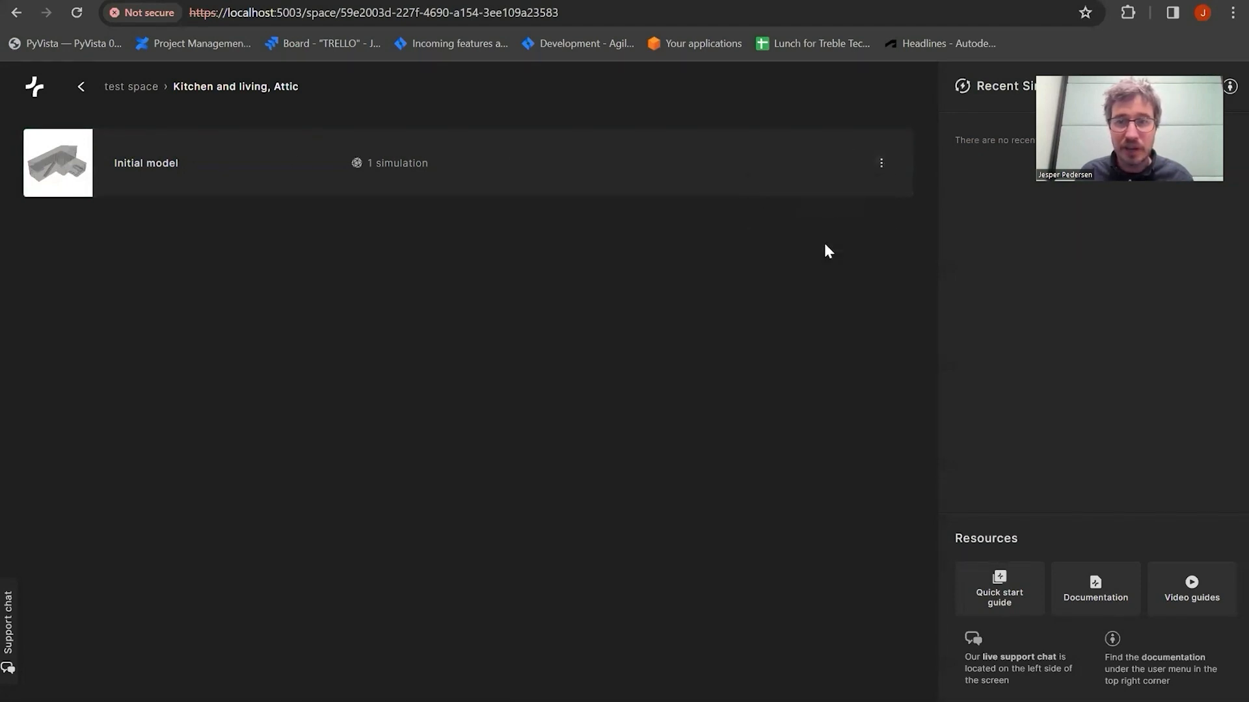